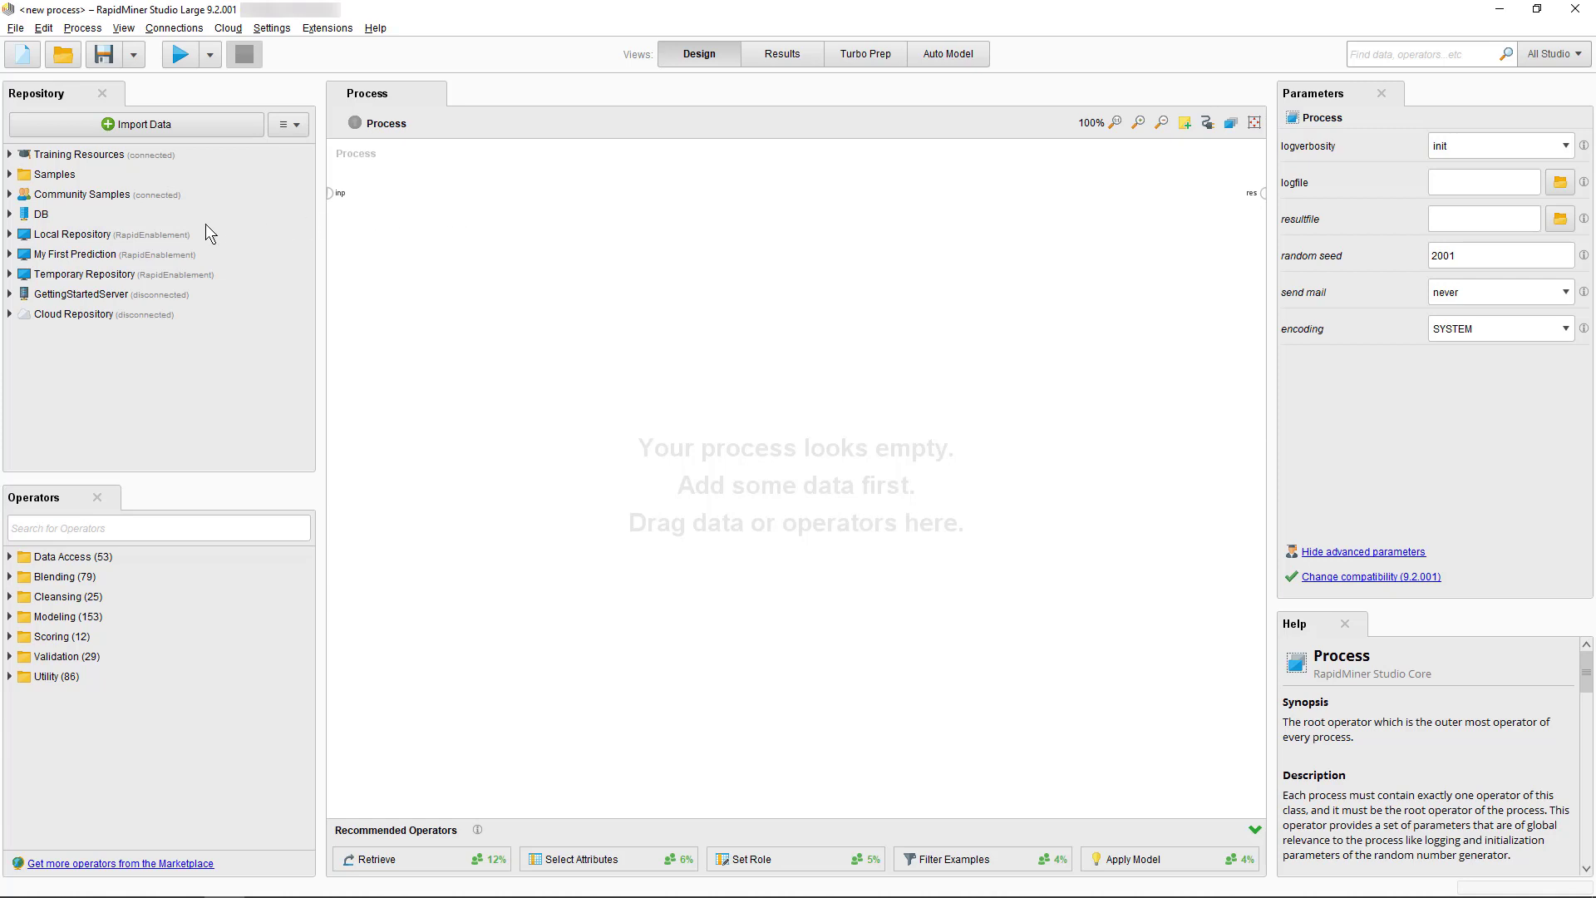
Drag Customer Data from My First Prediction's Data folder into the process and wire its output to res
double_click(24, 254)
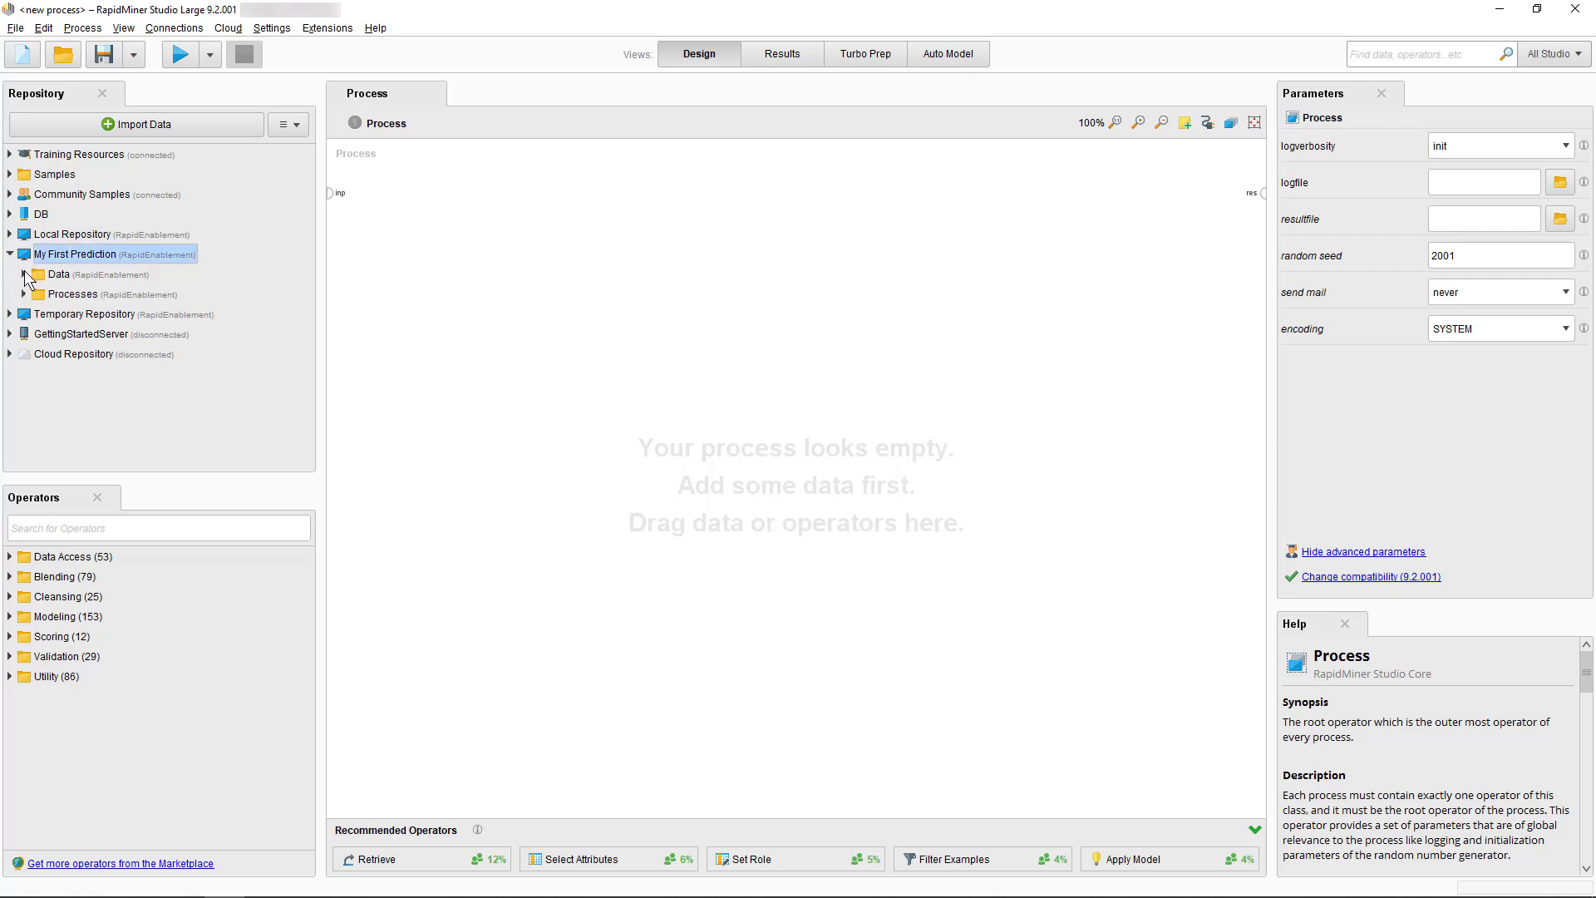
click(24, 274)
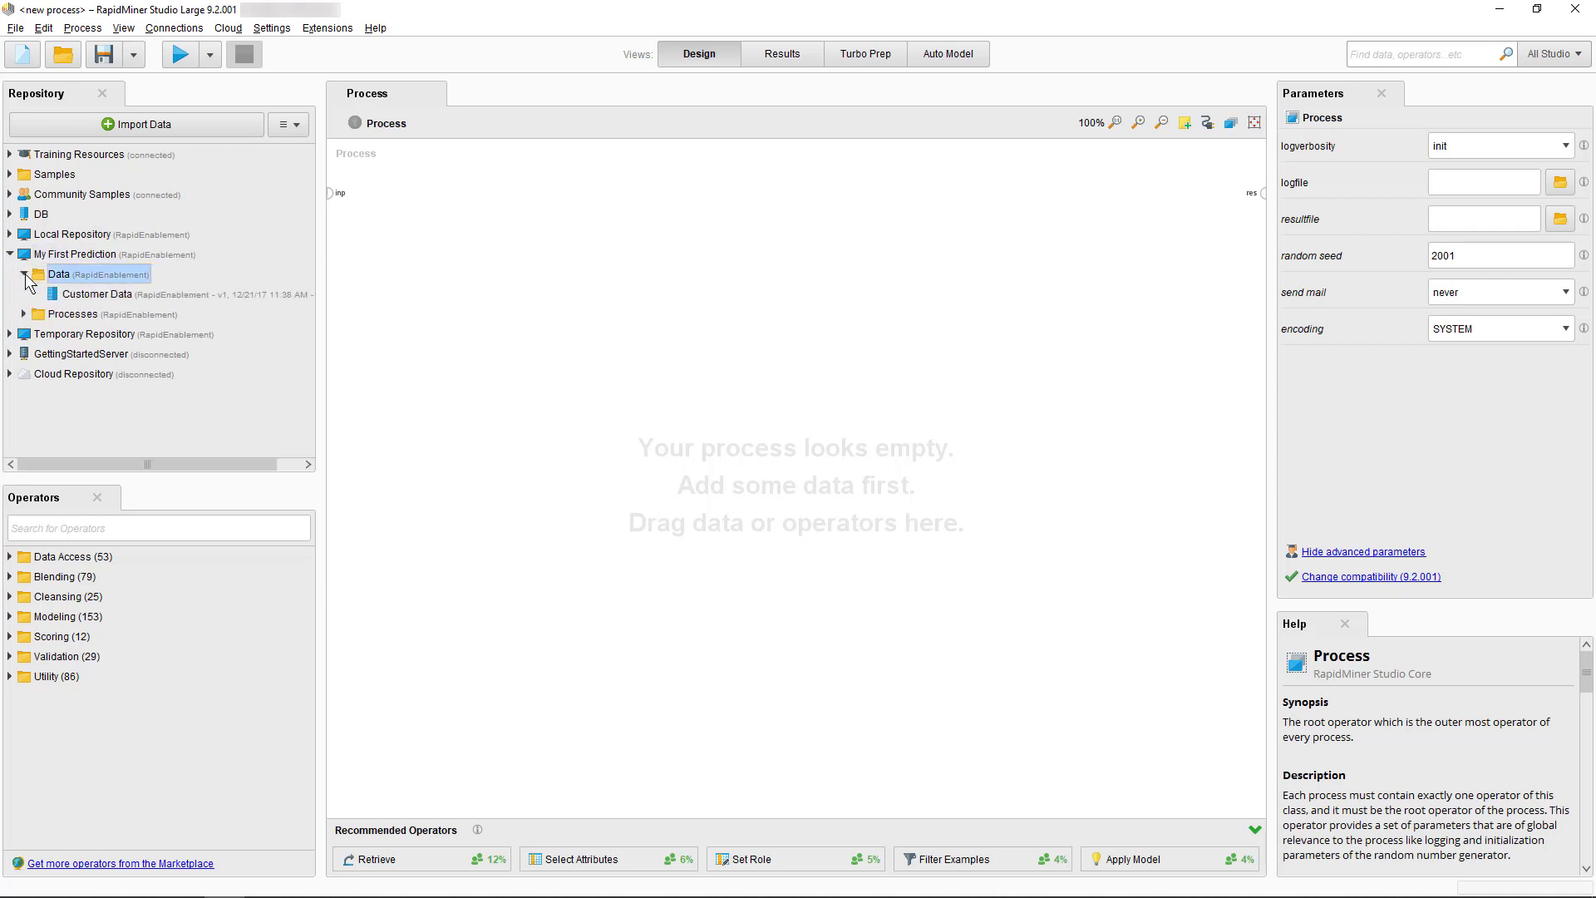
drag(83, 294, 569, 234)
drag(630, 178, 631, 180)
click(665, 193)
click(1260, 195)
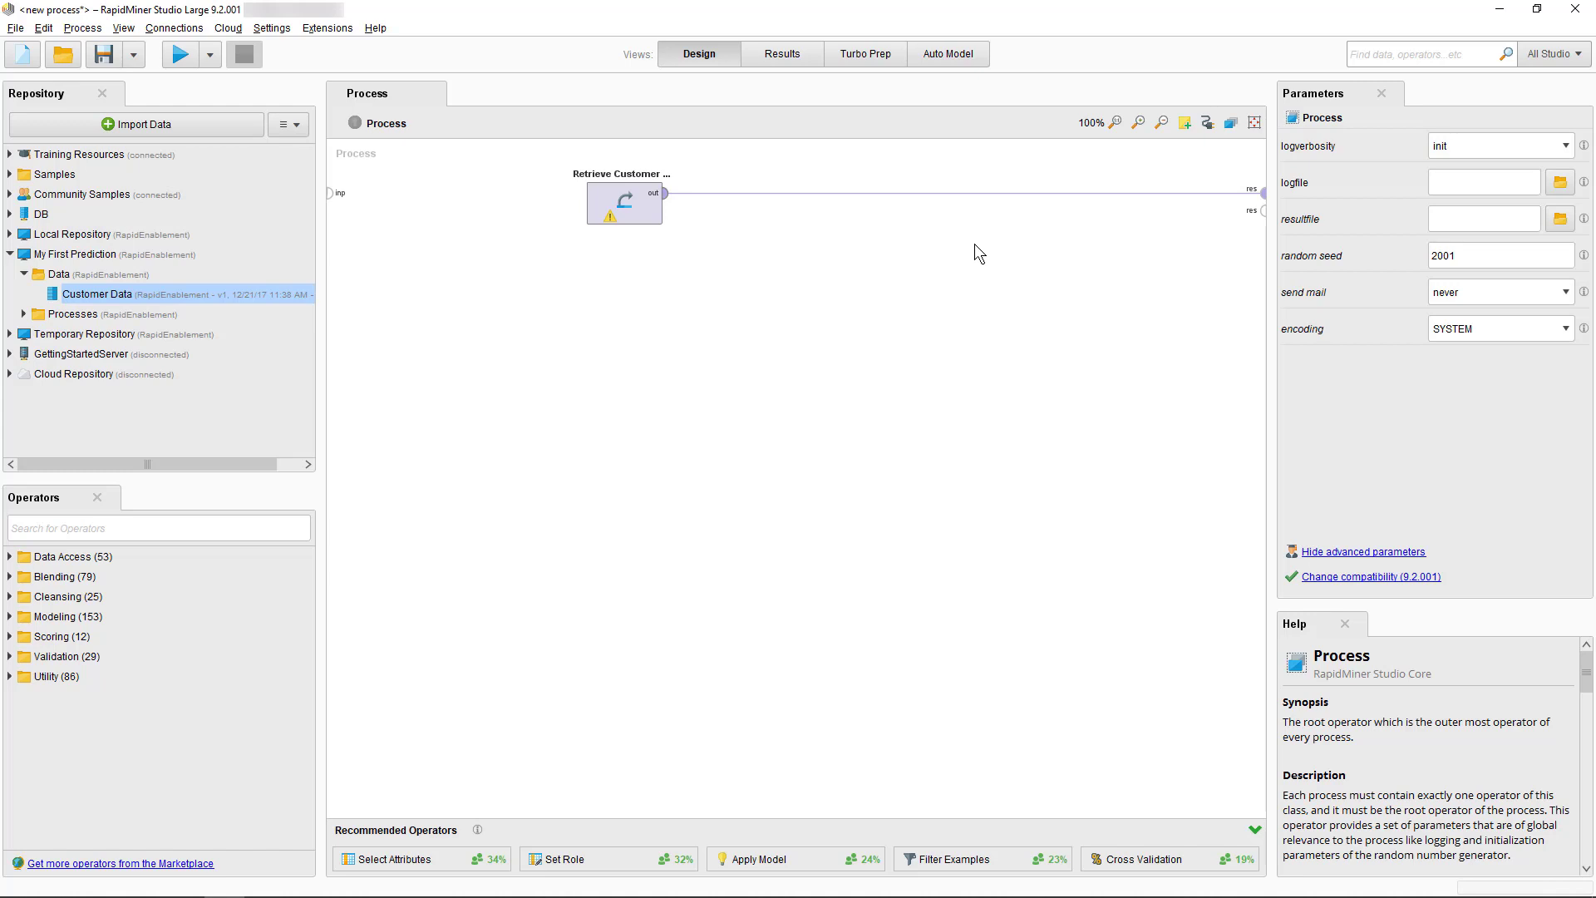
Run the process with F11 to view the Customer Data ExampleSet in Results
key(F11)
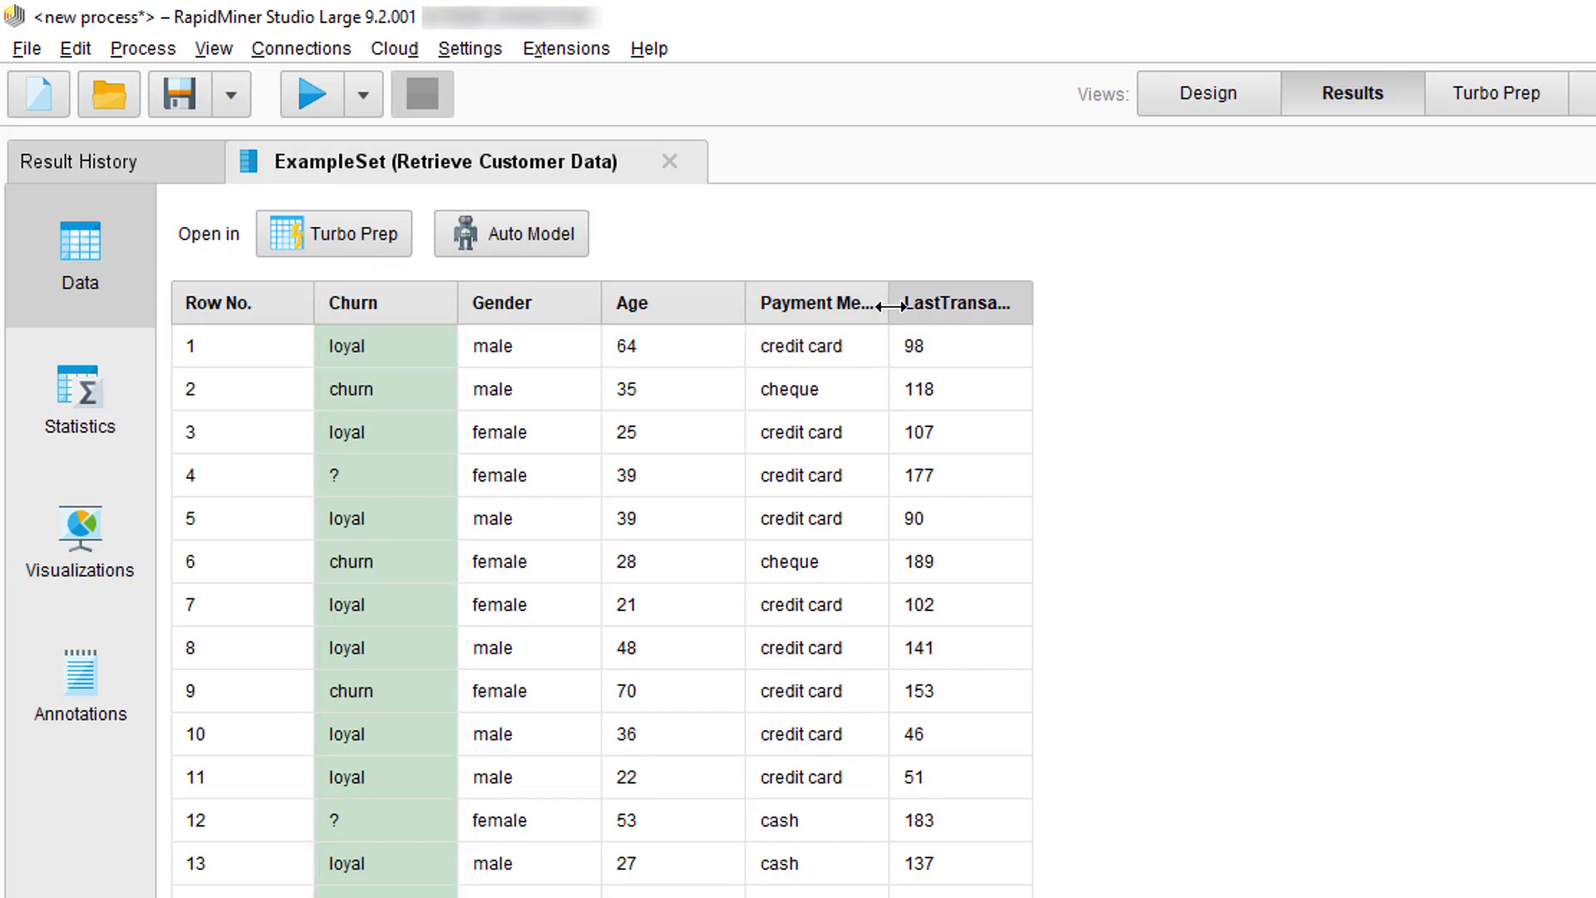
Widen the Payment Method and LastTransaction columns, then try row and column selection in the table
drag(888, 303, 979, 306)
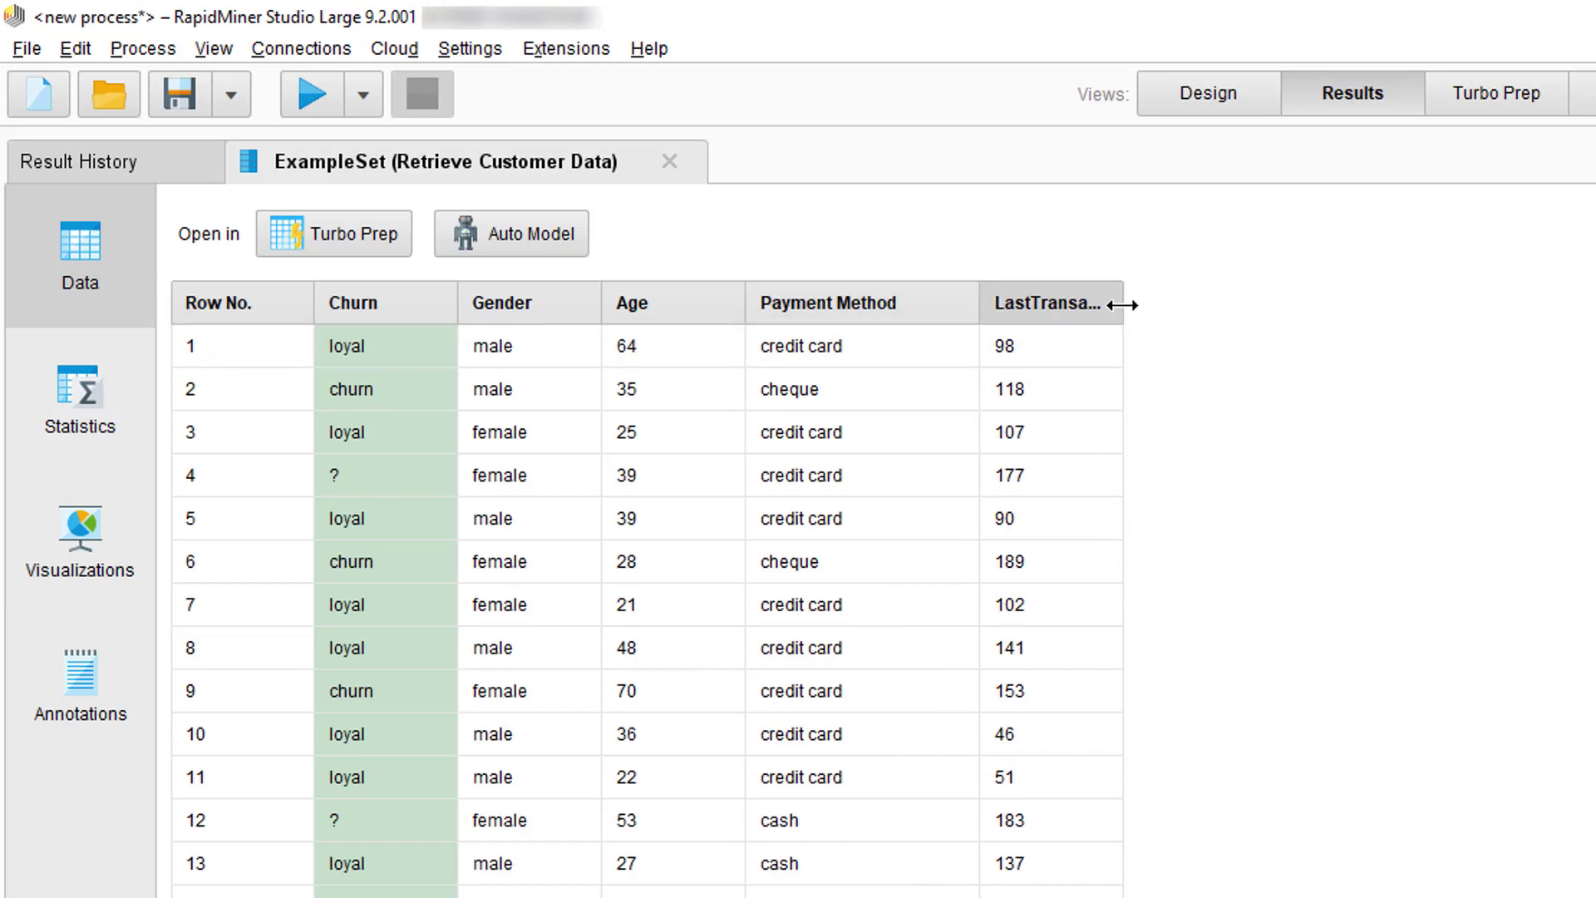
drag(1123, 305, 1303, 301)
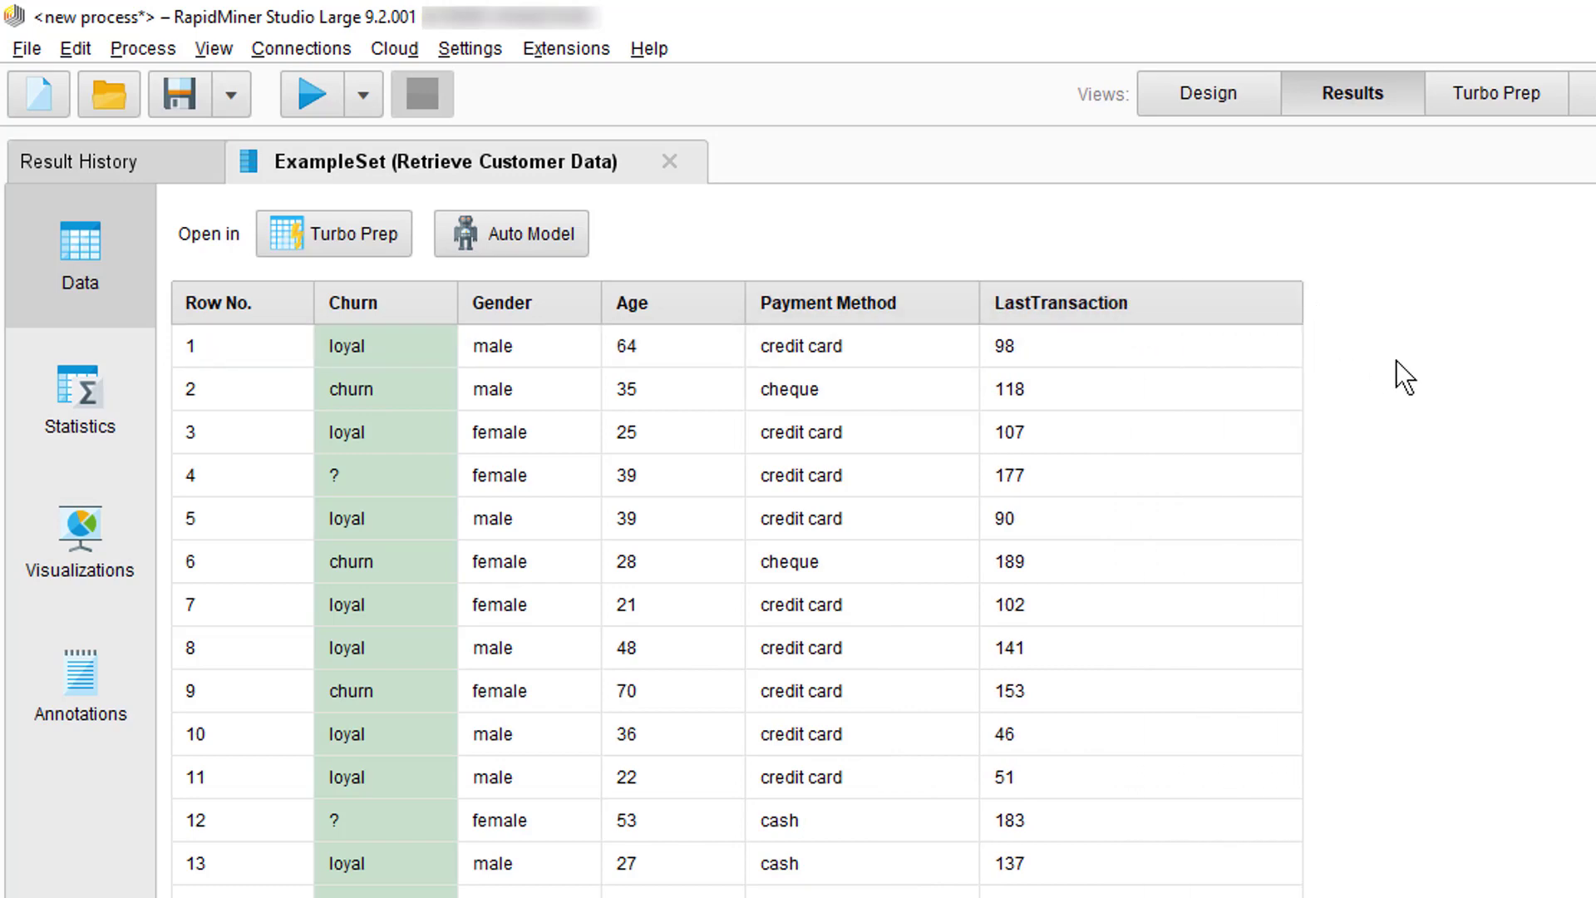
drag(396, 474, 1070, 467)
right_click(1070, 434)
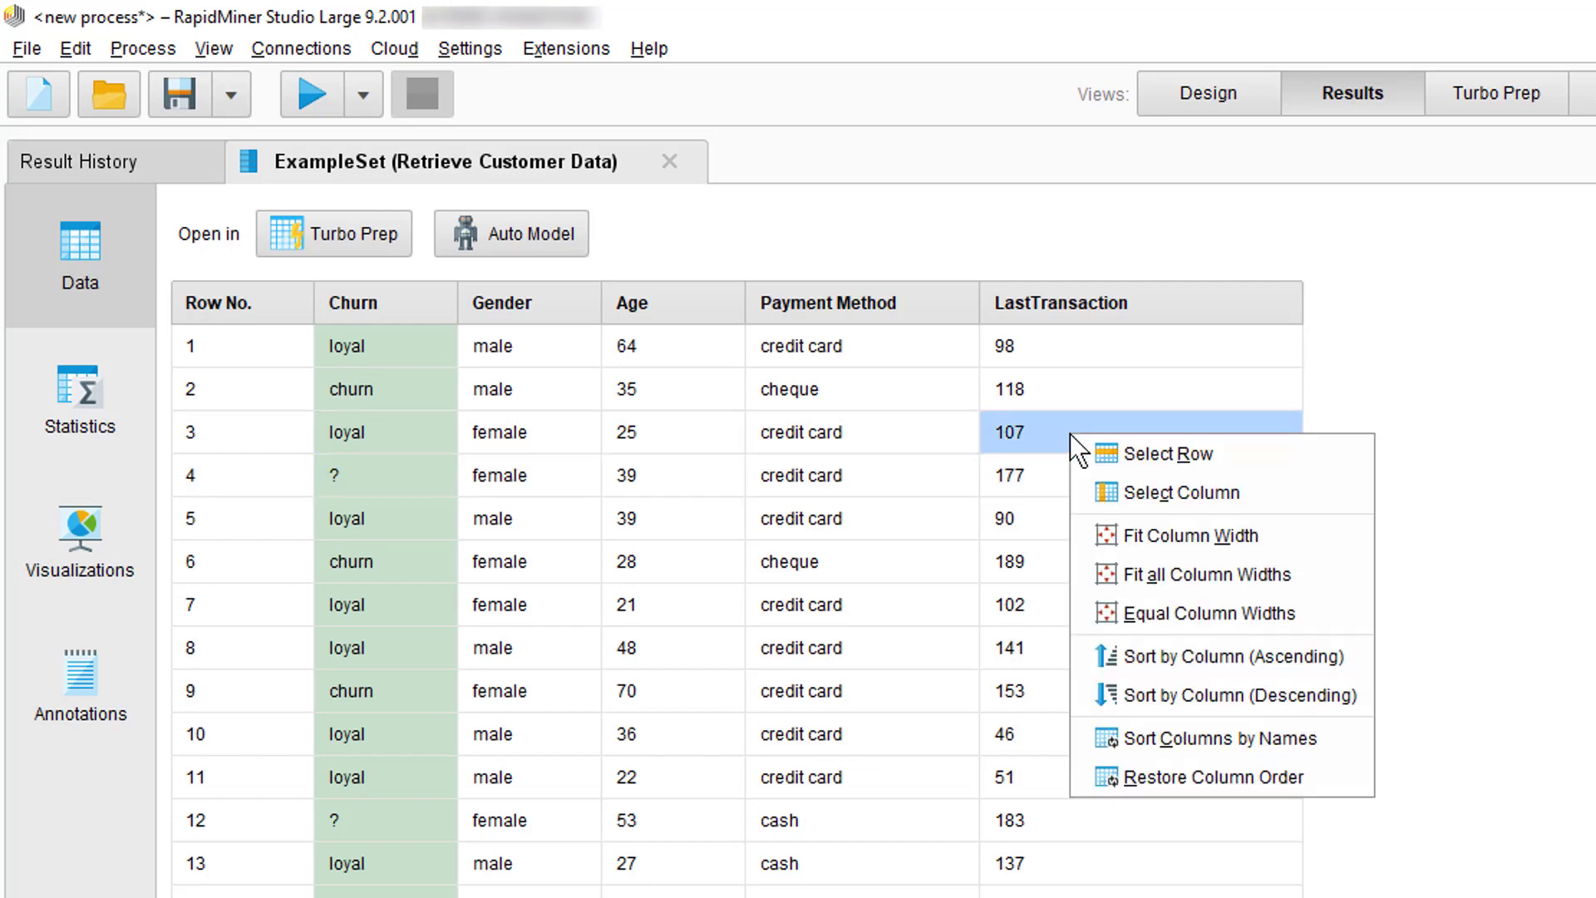
click(1139, 488)
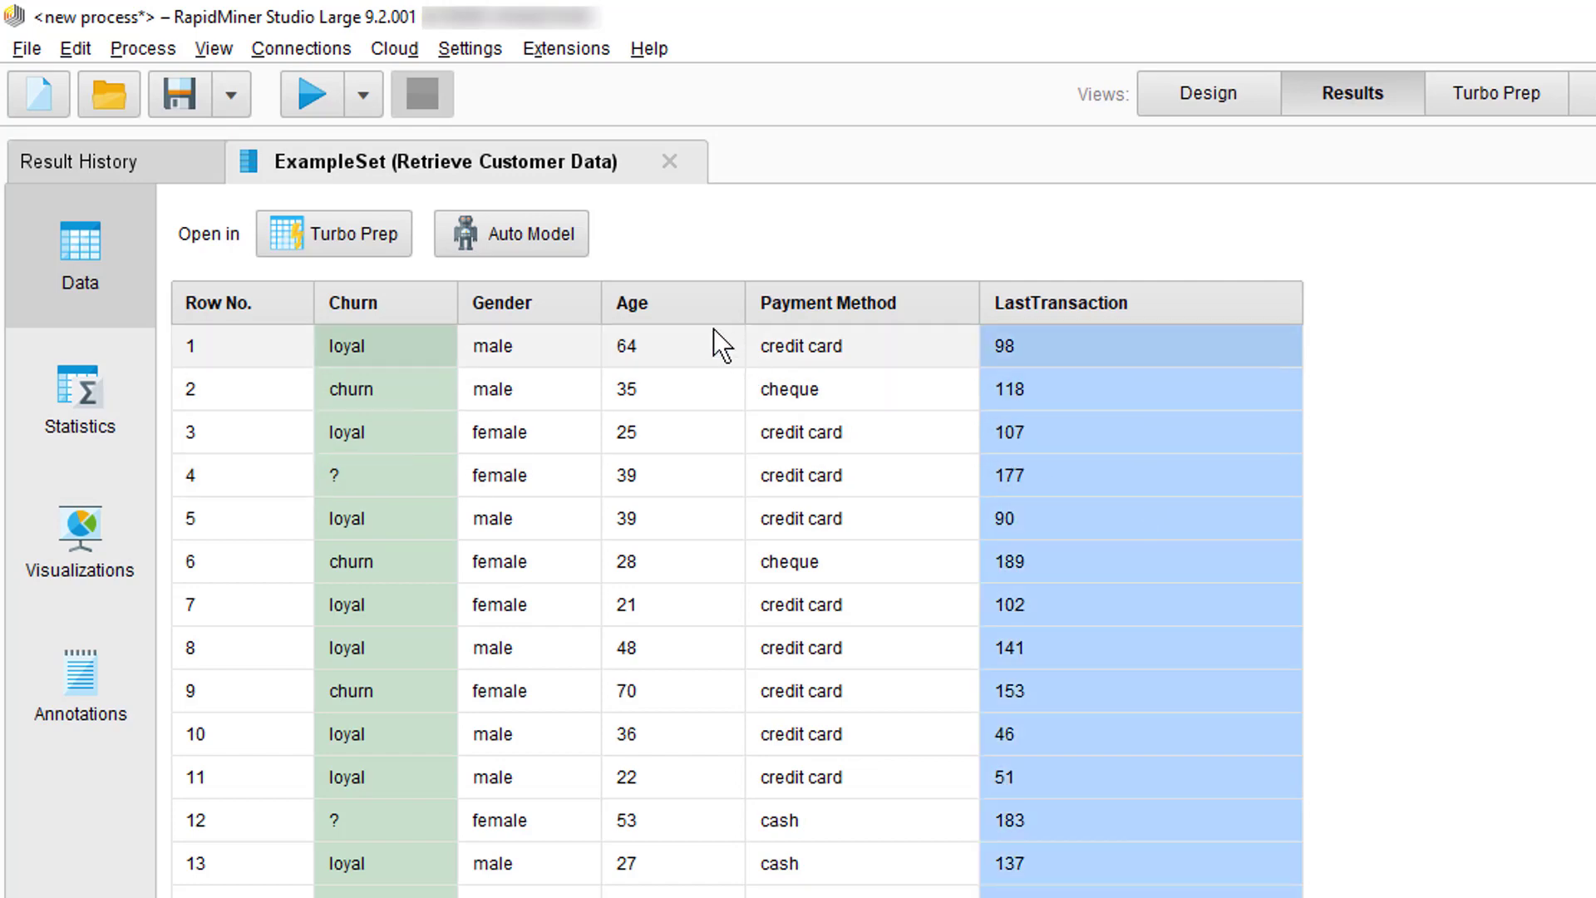
mouse_move(687, 308)
mouse_down()
mouse_move(665, 306)
mouse_move(1215, 252)
mouse_move(1208, 291)
mouse_move(670, 325)
mouse_up()
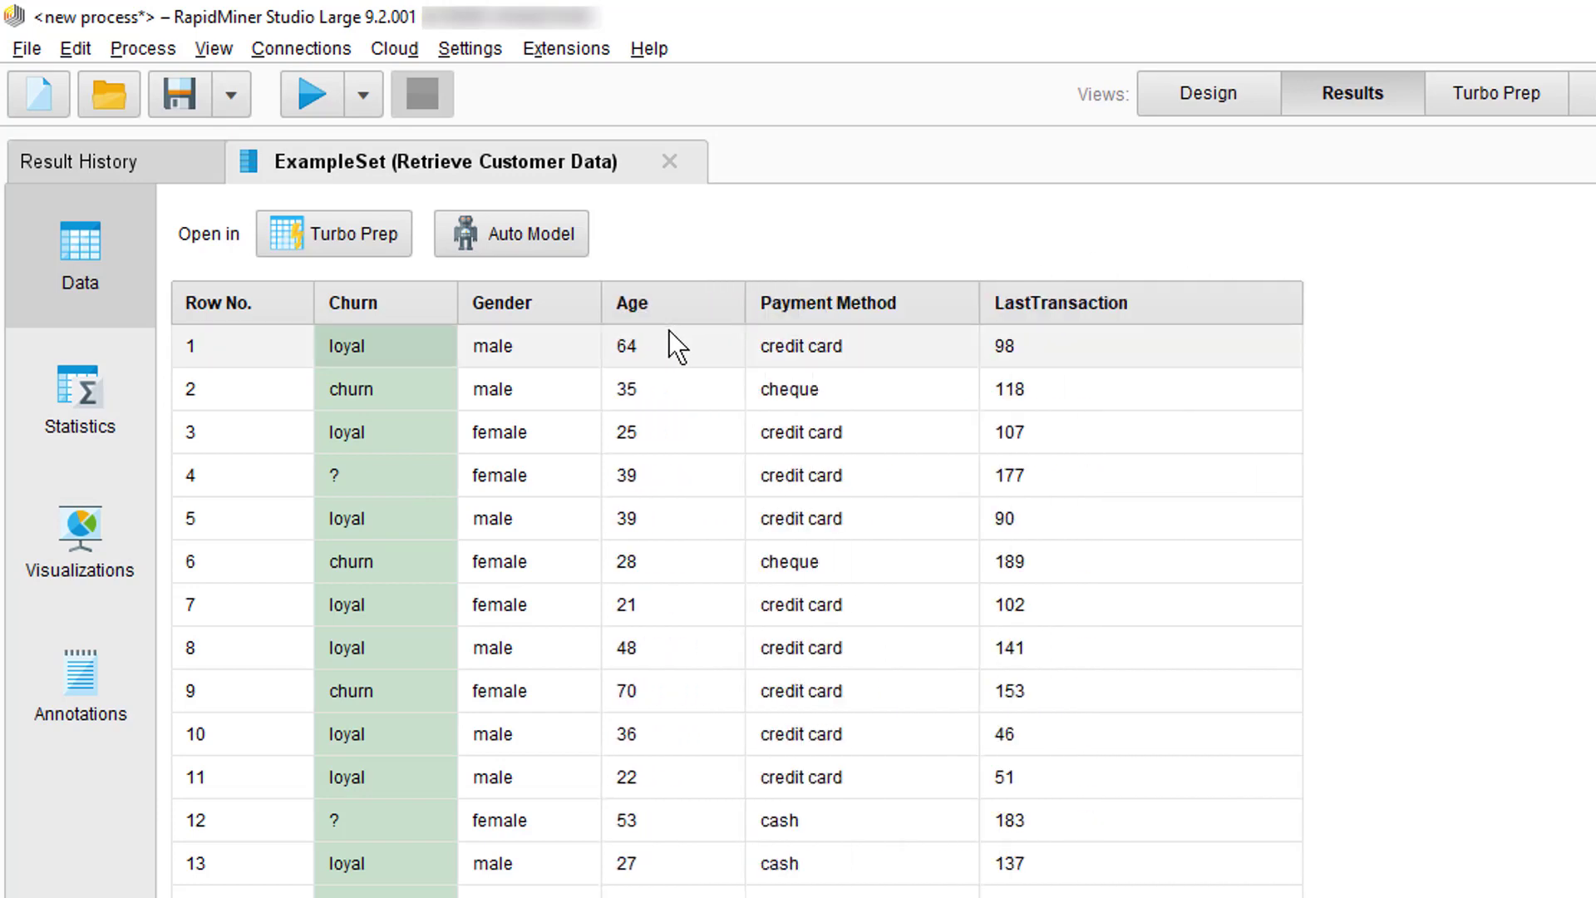
Sort by Age ascending with Payment Method as a descending secondary sort
click(679, 297)
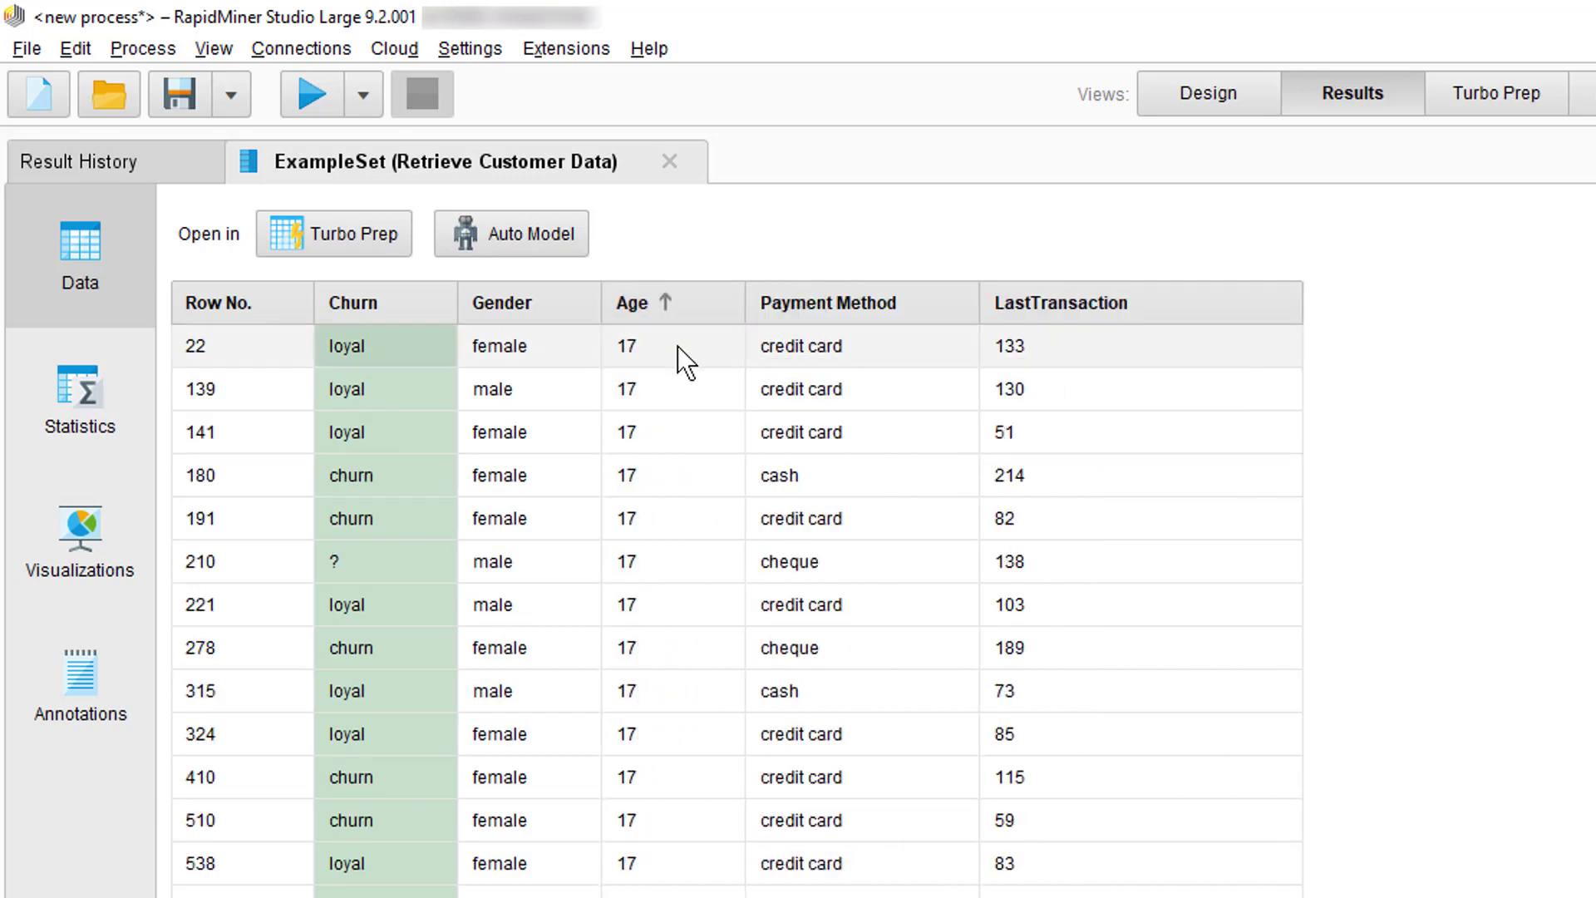
click(690, 306)
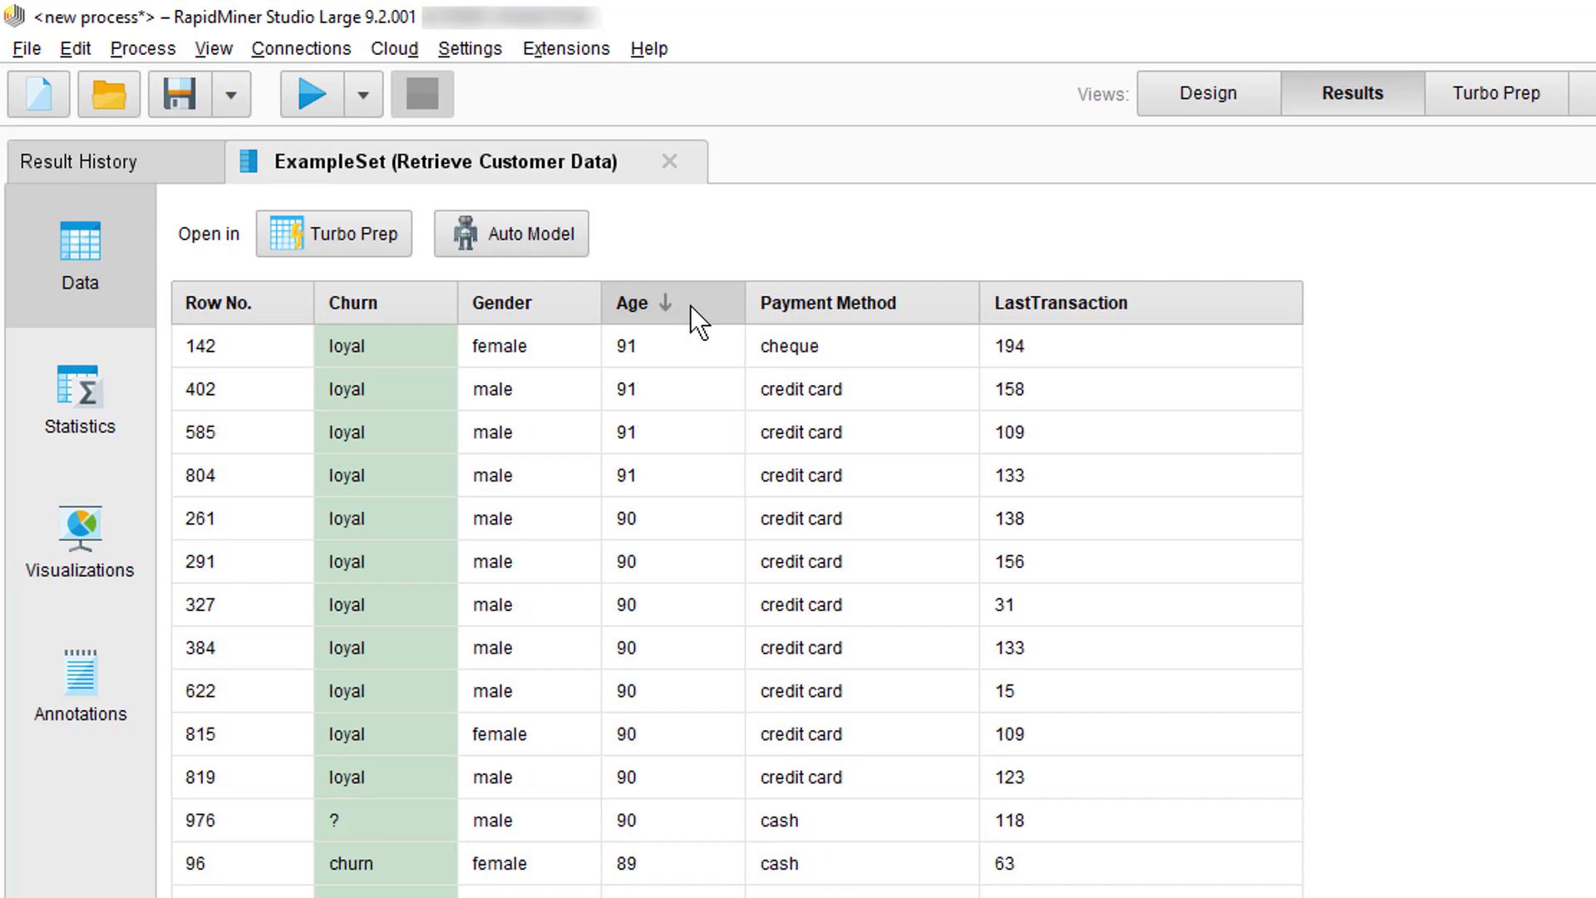
click(690, 306)
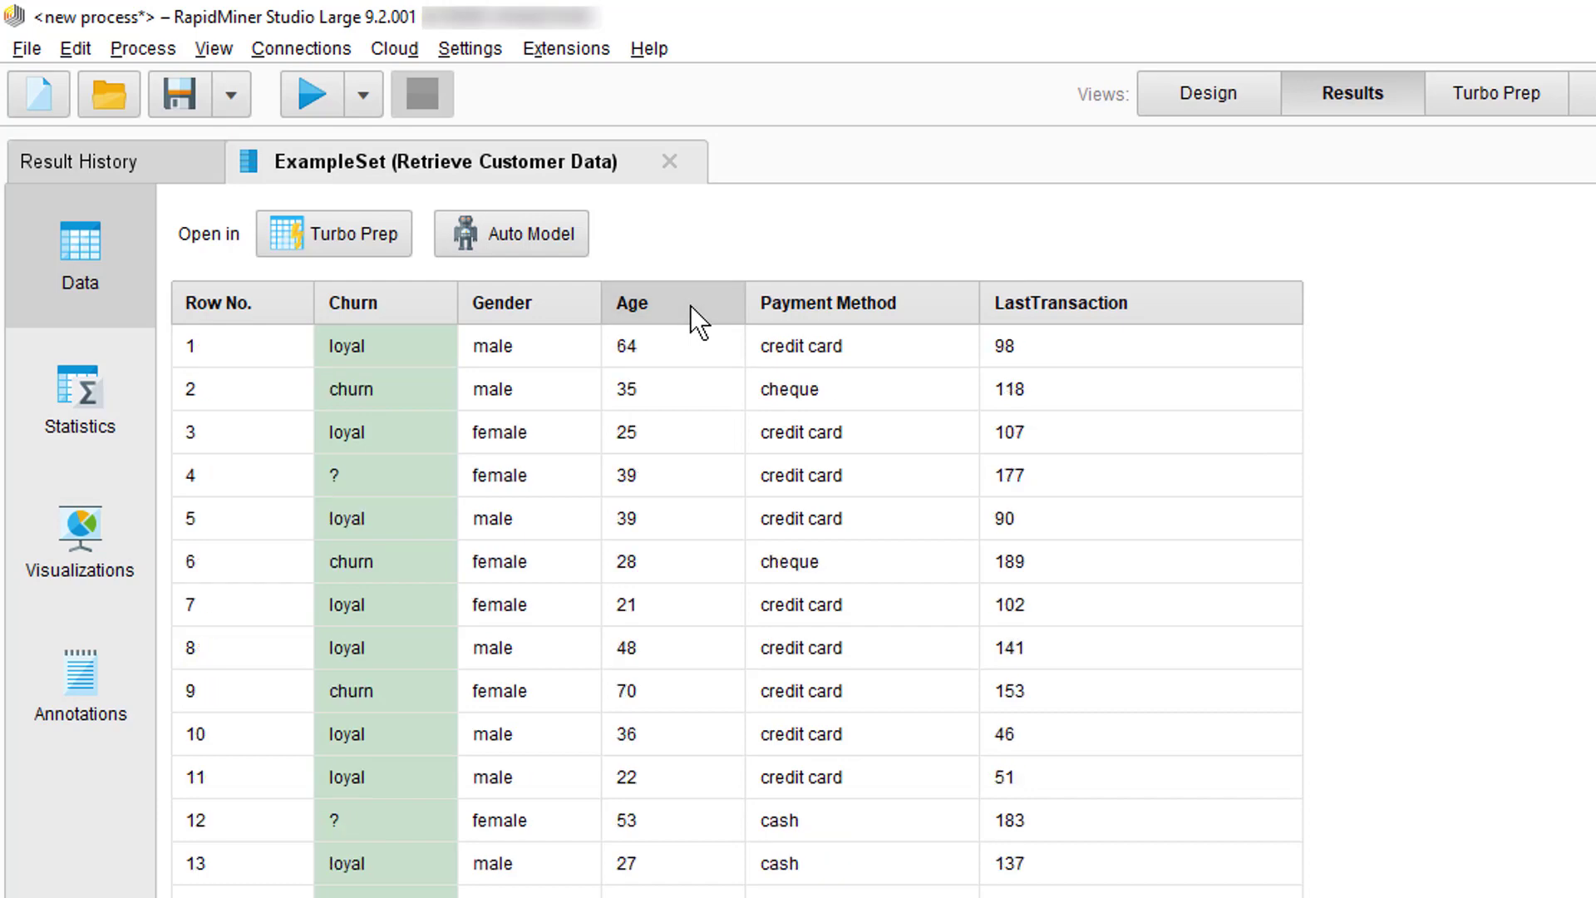
click(690, 306)
key(ctrl)
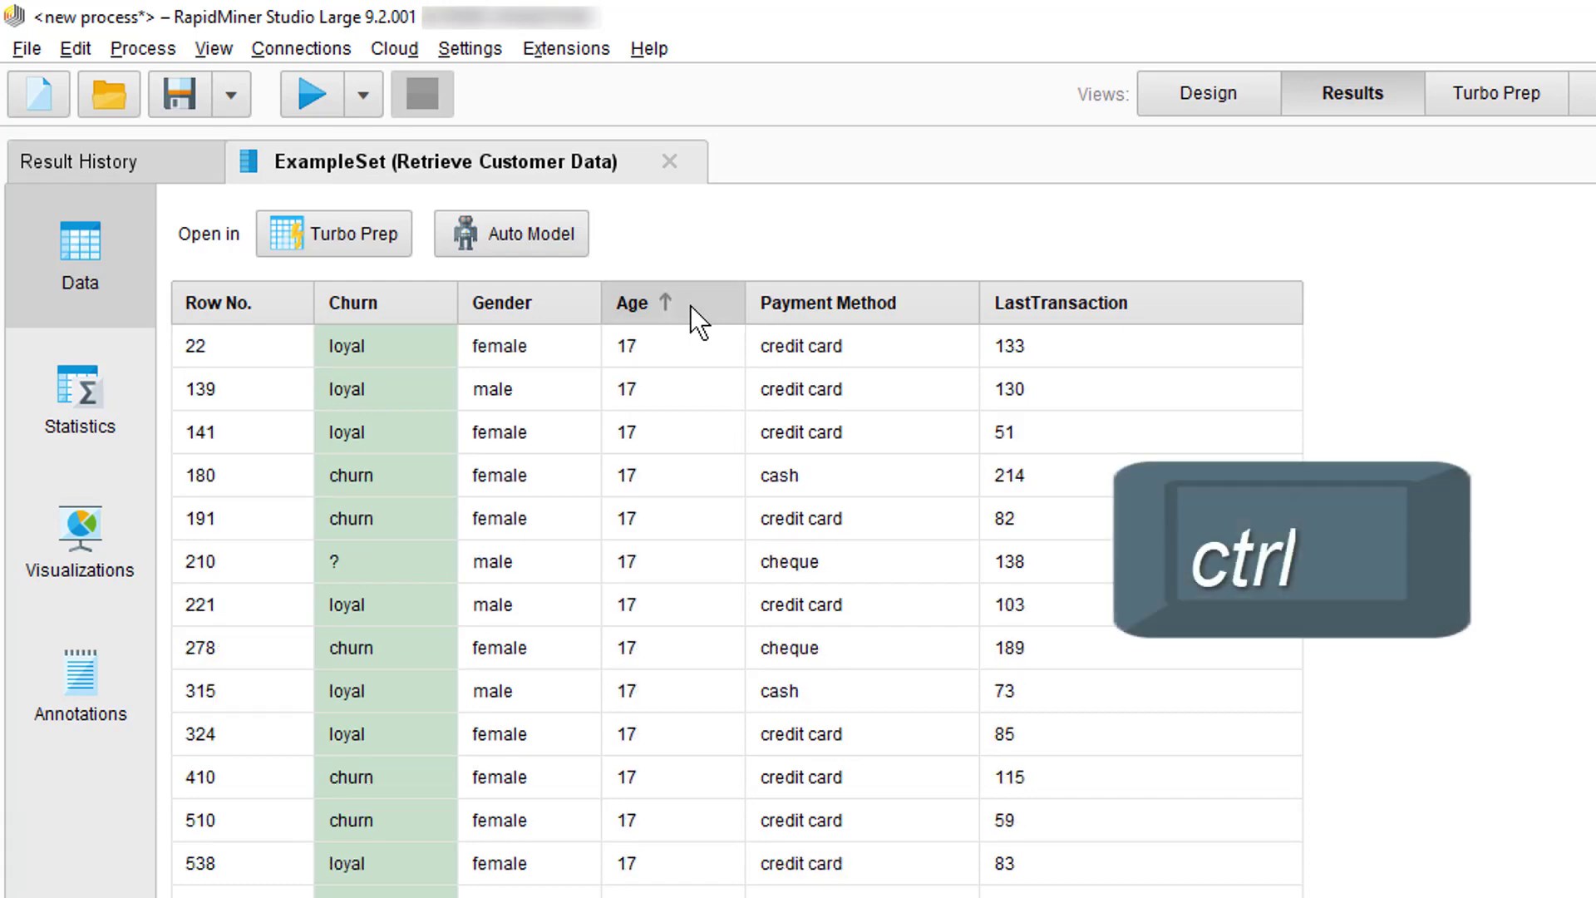
ctrl+click(919, 298)
ctrl+click(920, 298)
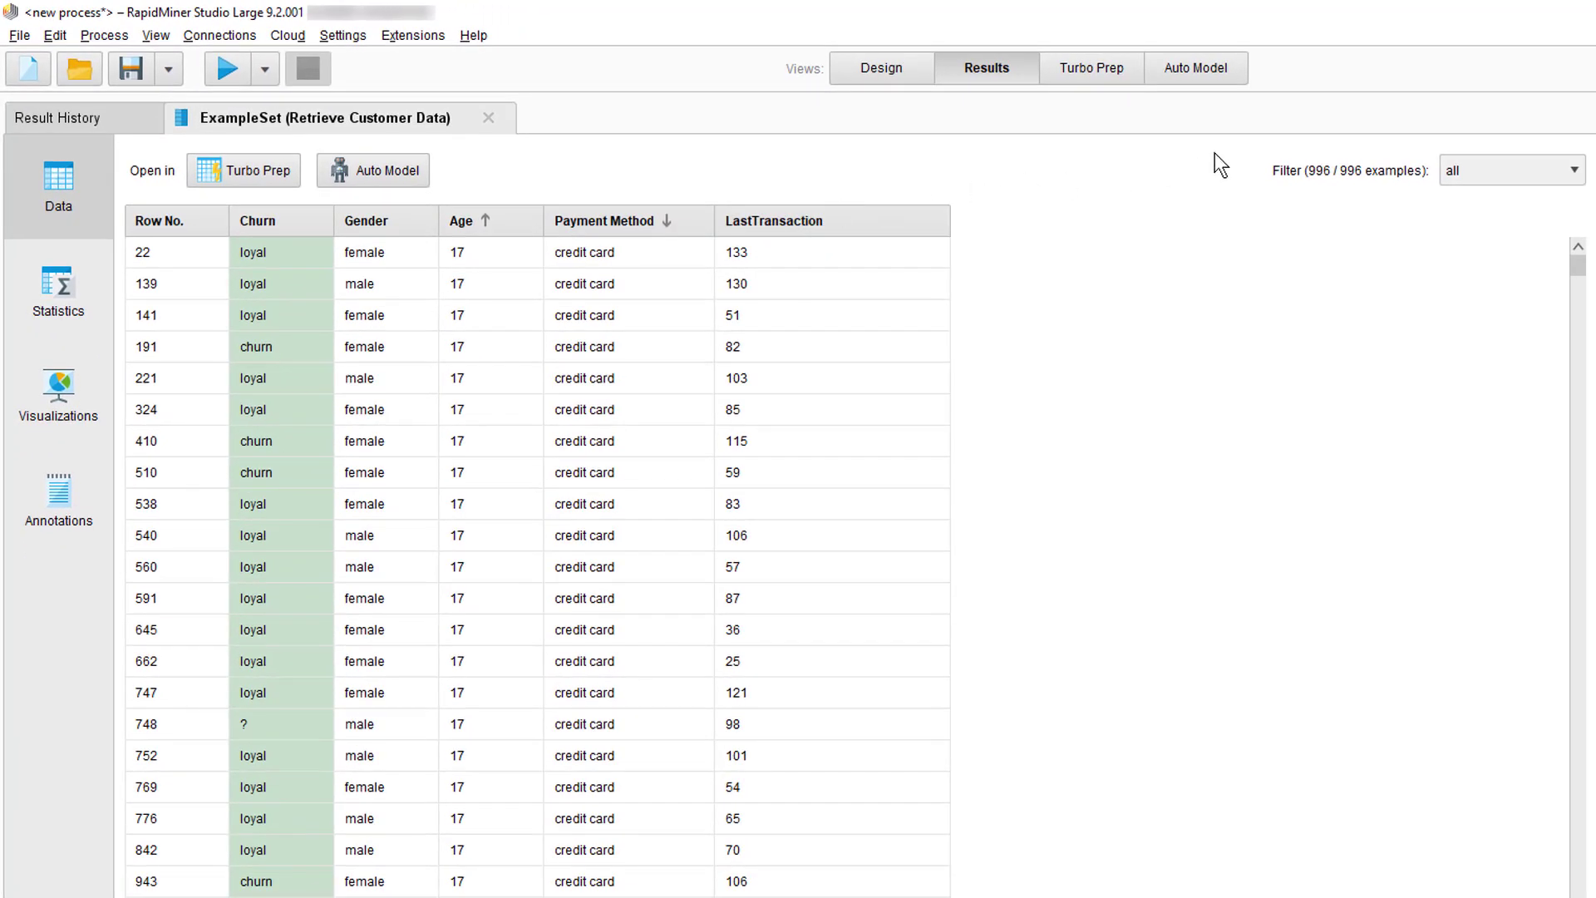
Filter to missing_labels, select all rows, then set the filter back to all
click(1515, 158)
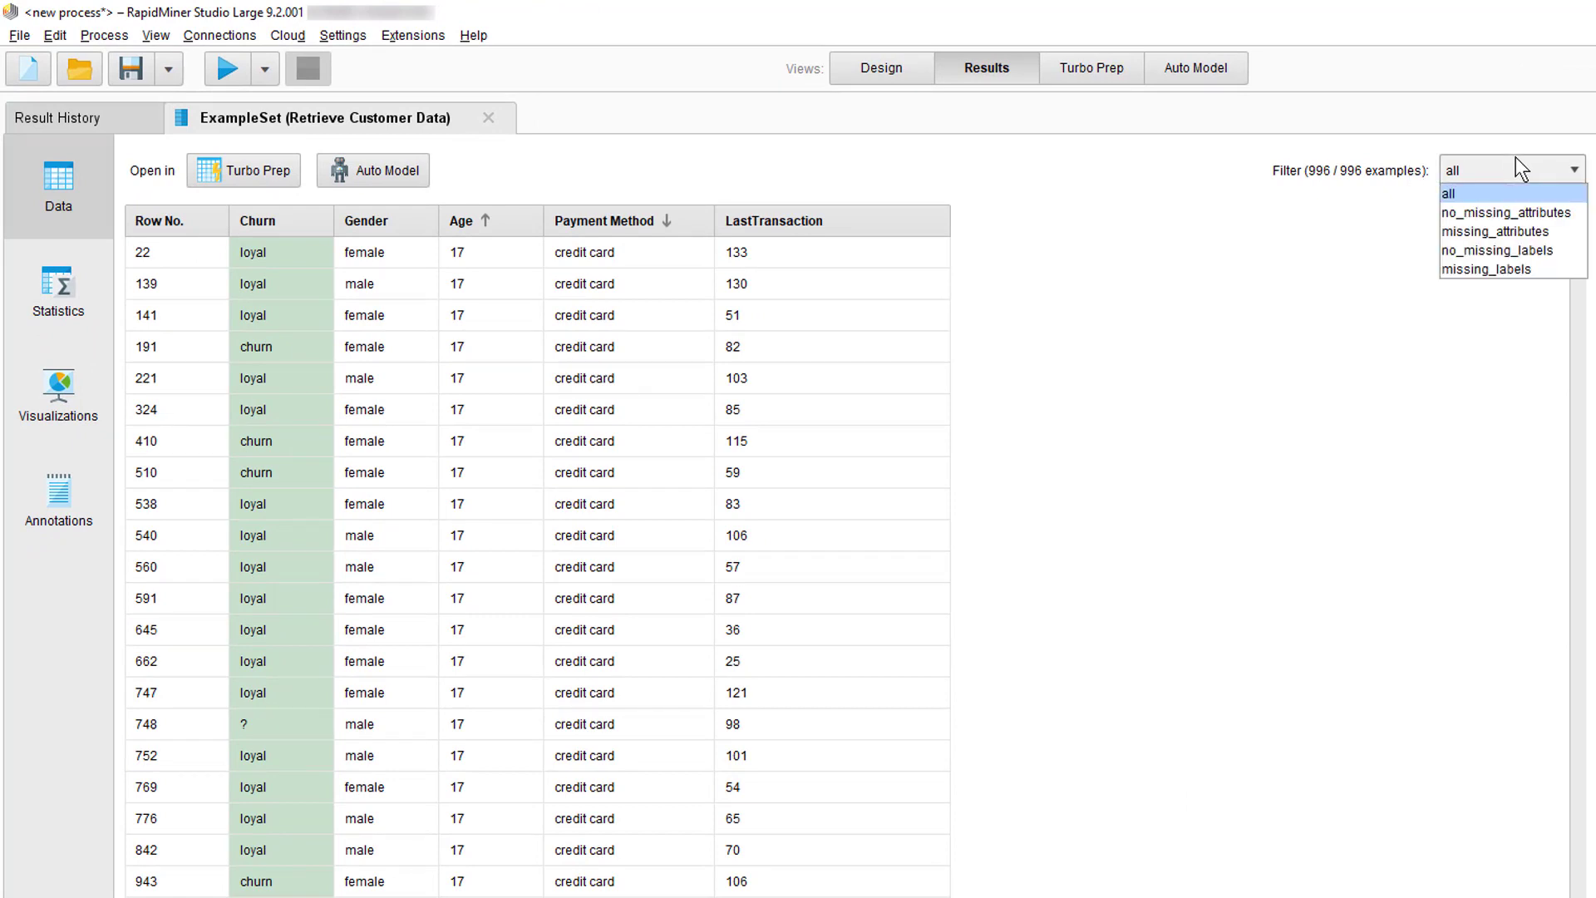
click(1473, 267)
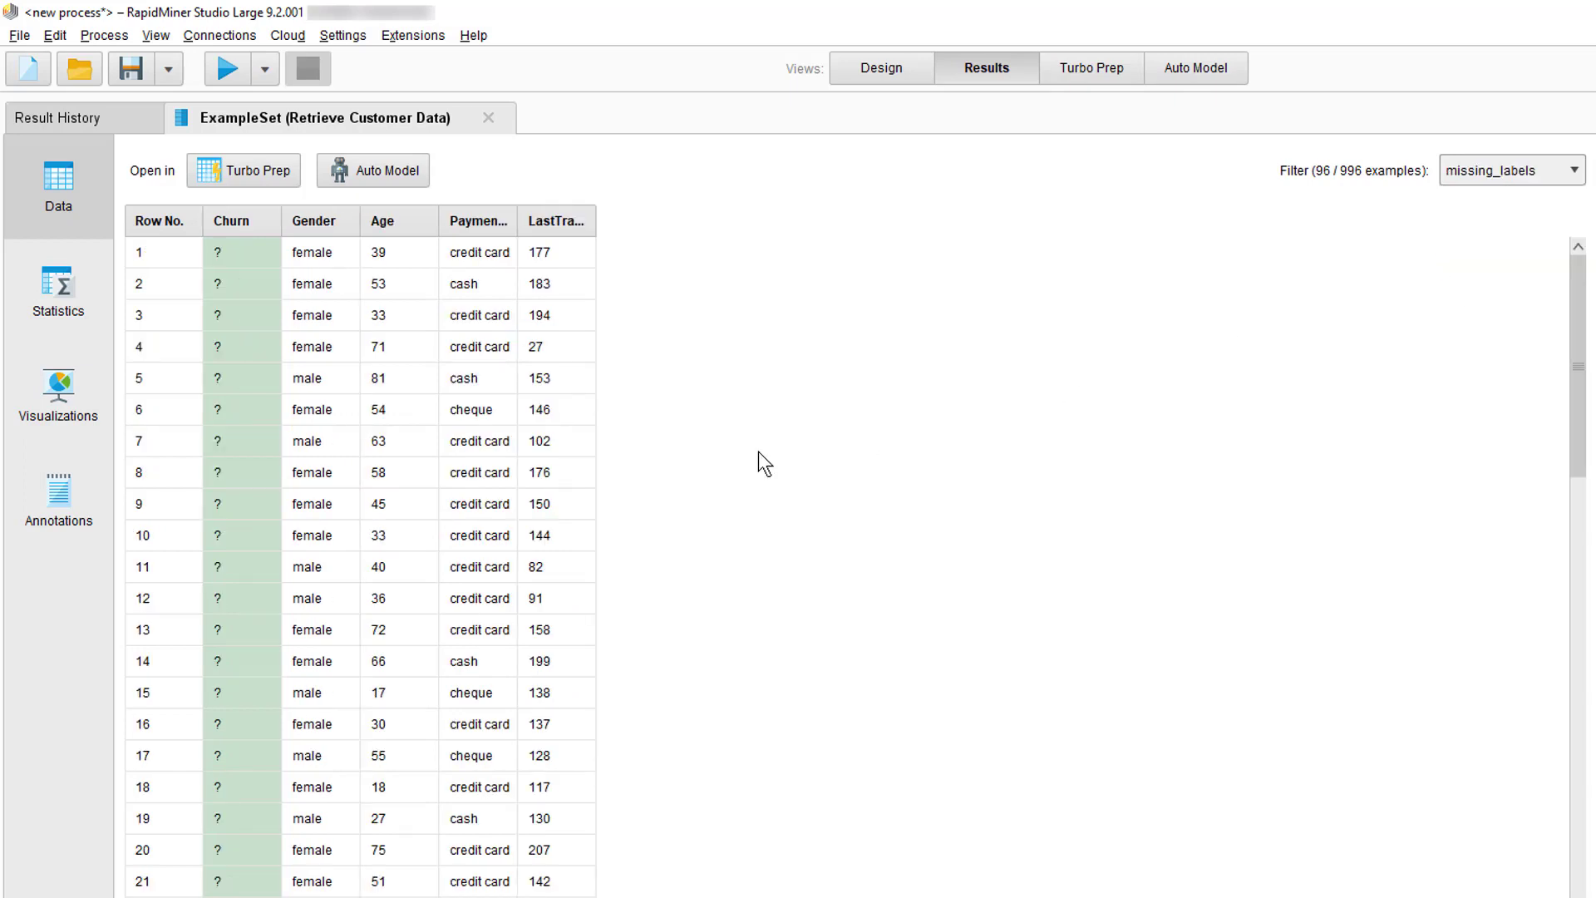
click(352, 544)
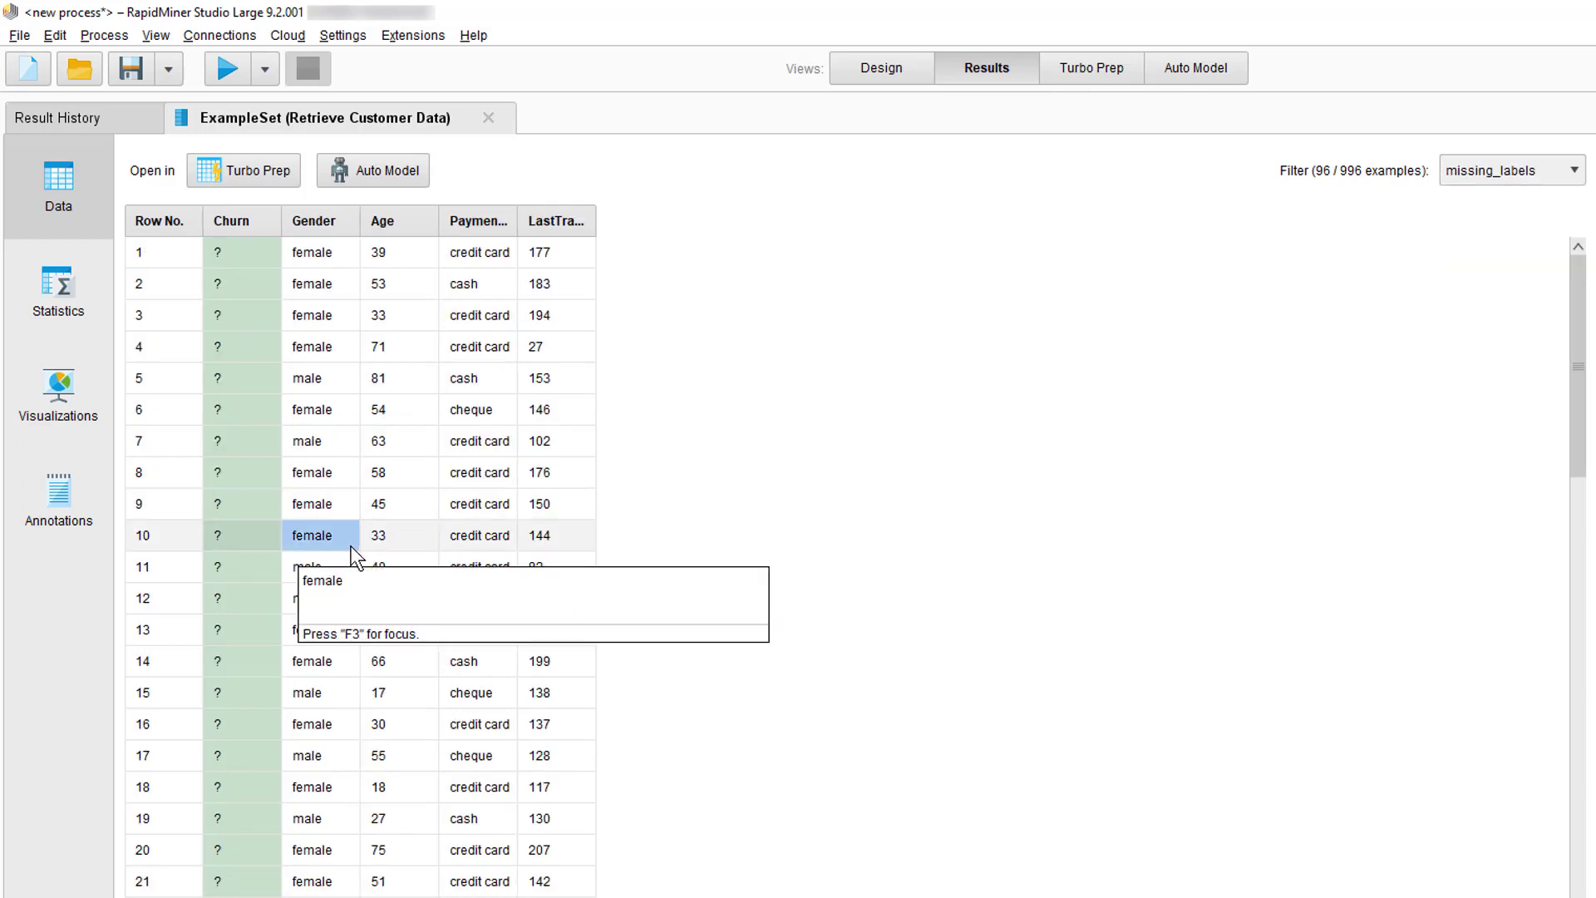
key(ctrl+a)
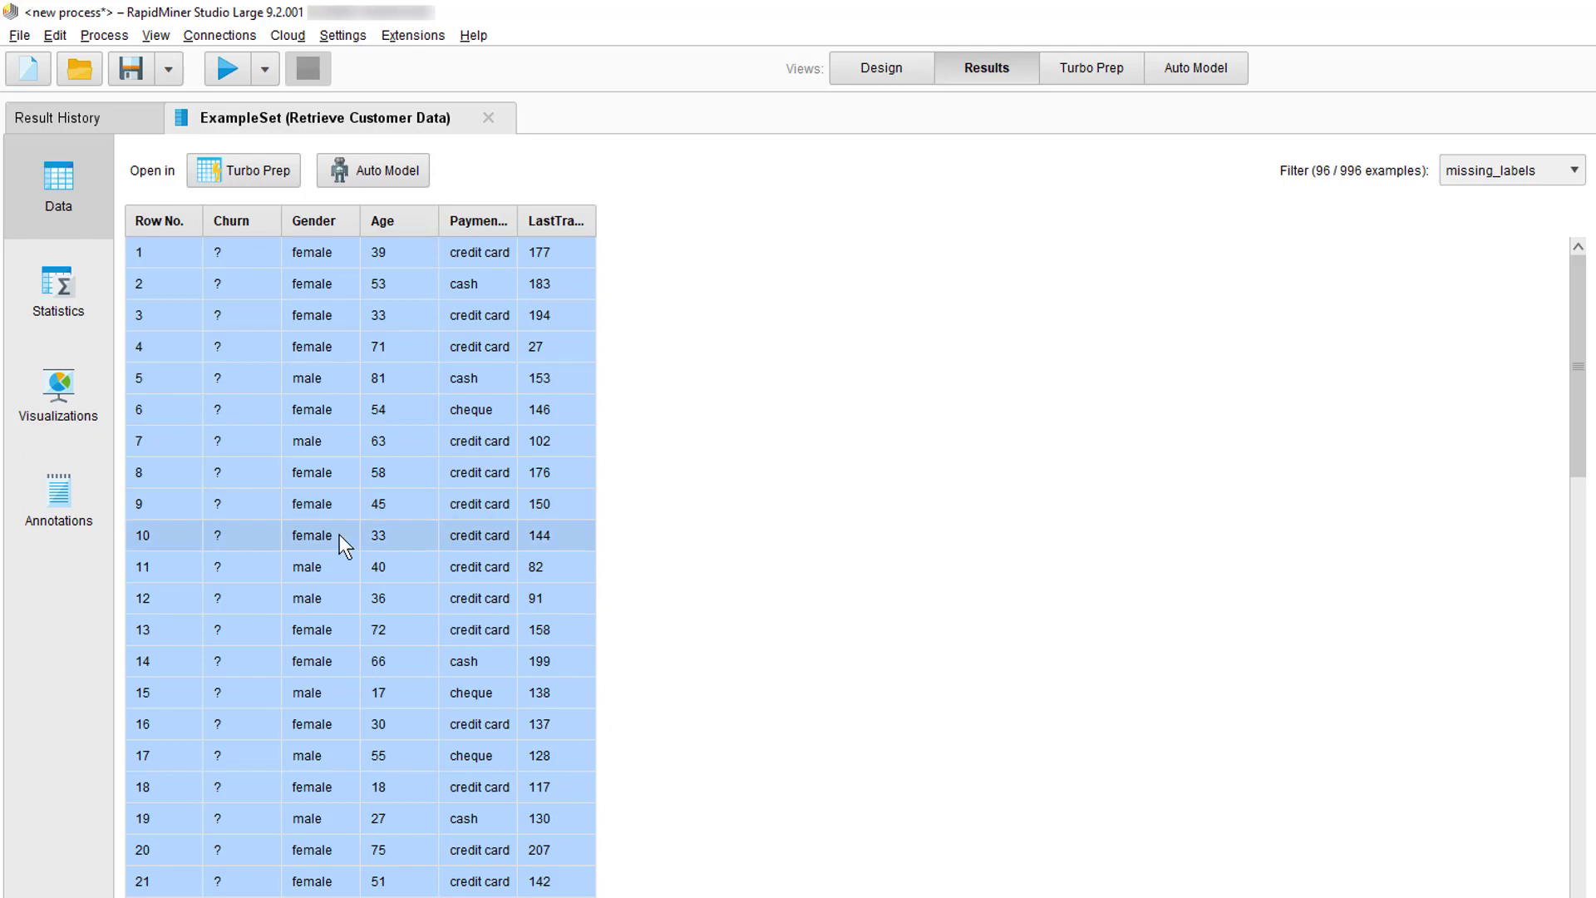
click(1514, 174)
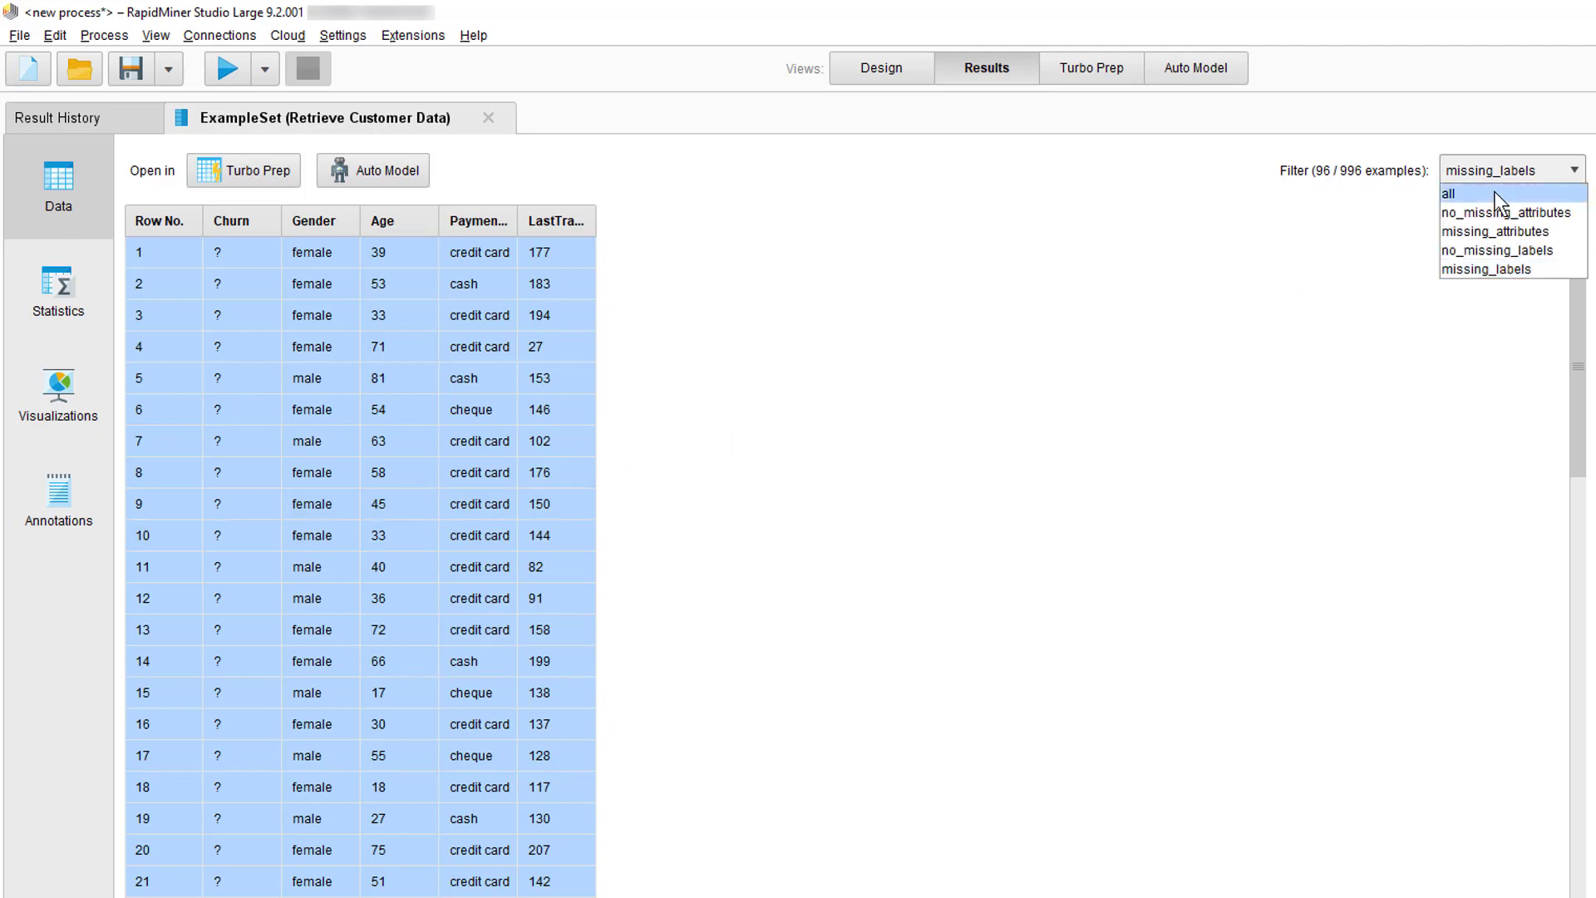
click(1494, 191)
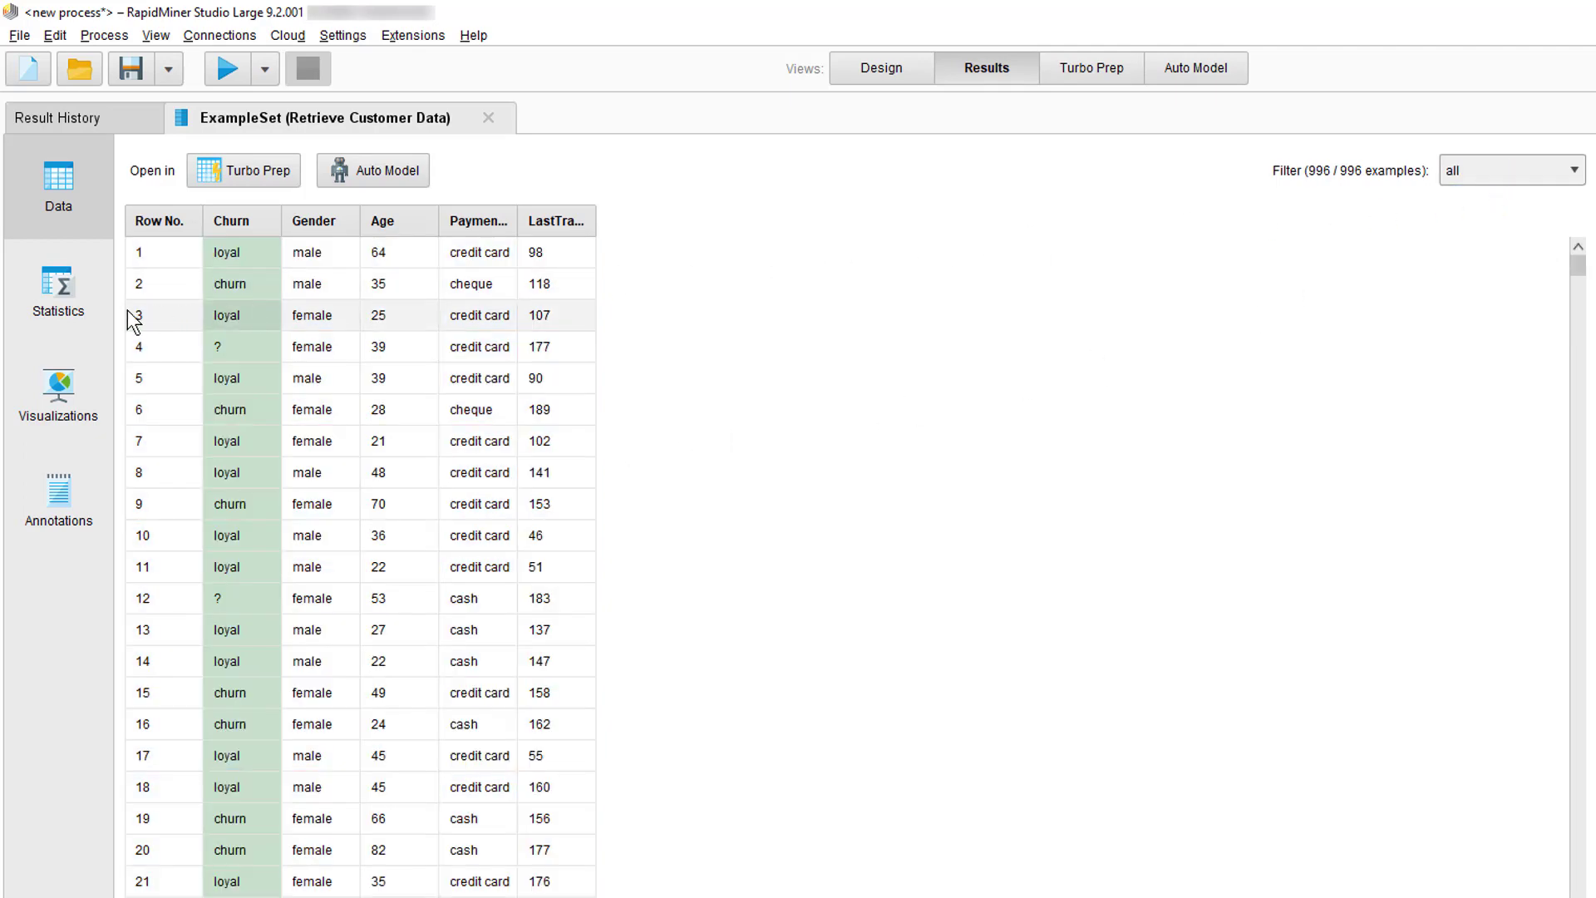
Open Statistics and expand Age to show its histogram, range, average and 18.777 deviation
click(77, 304)
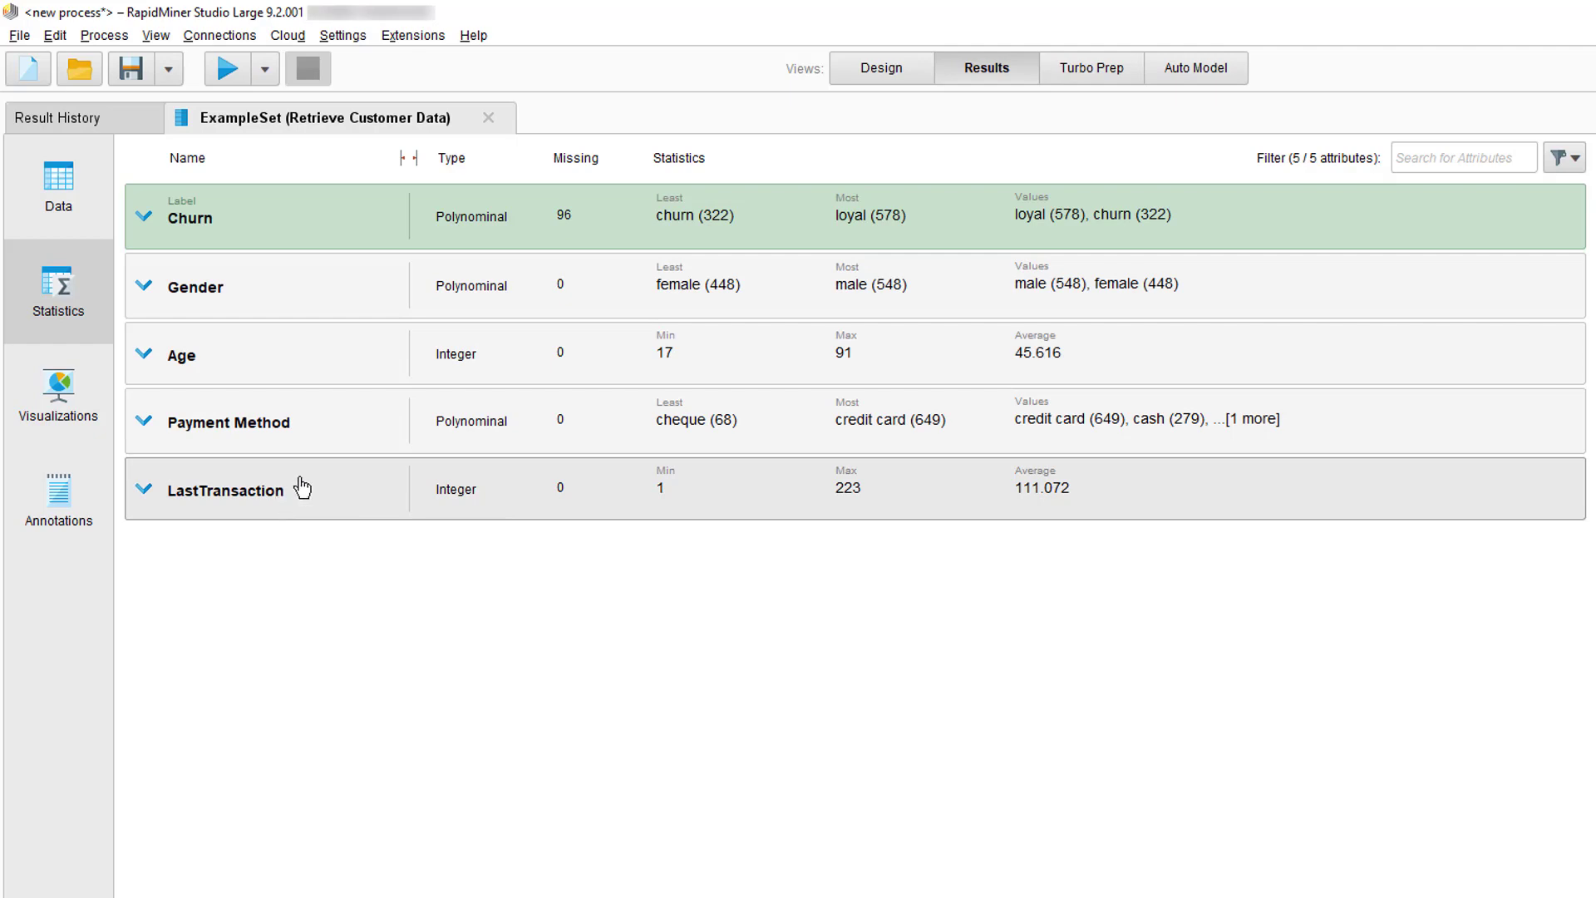
click(377, 356)
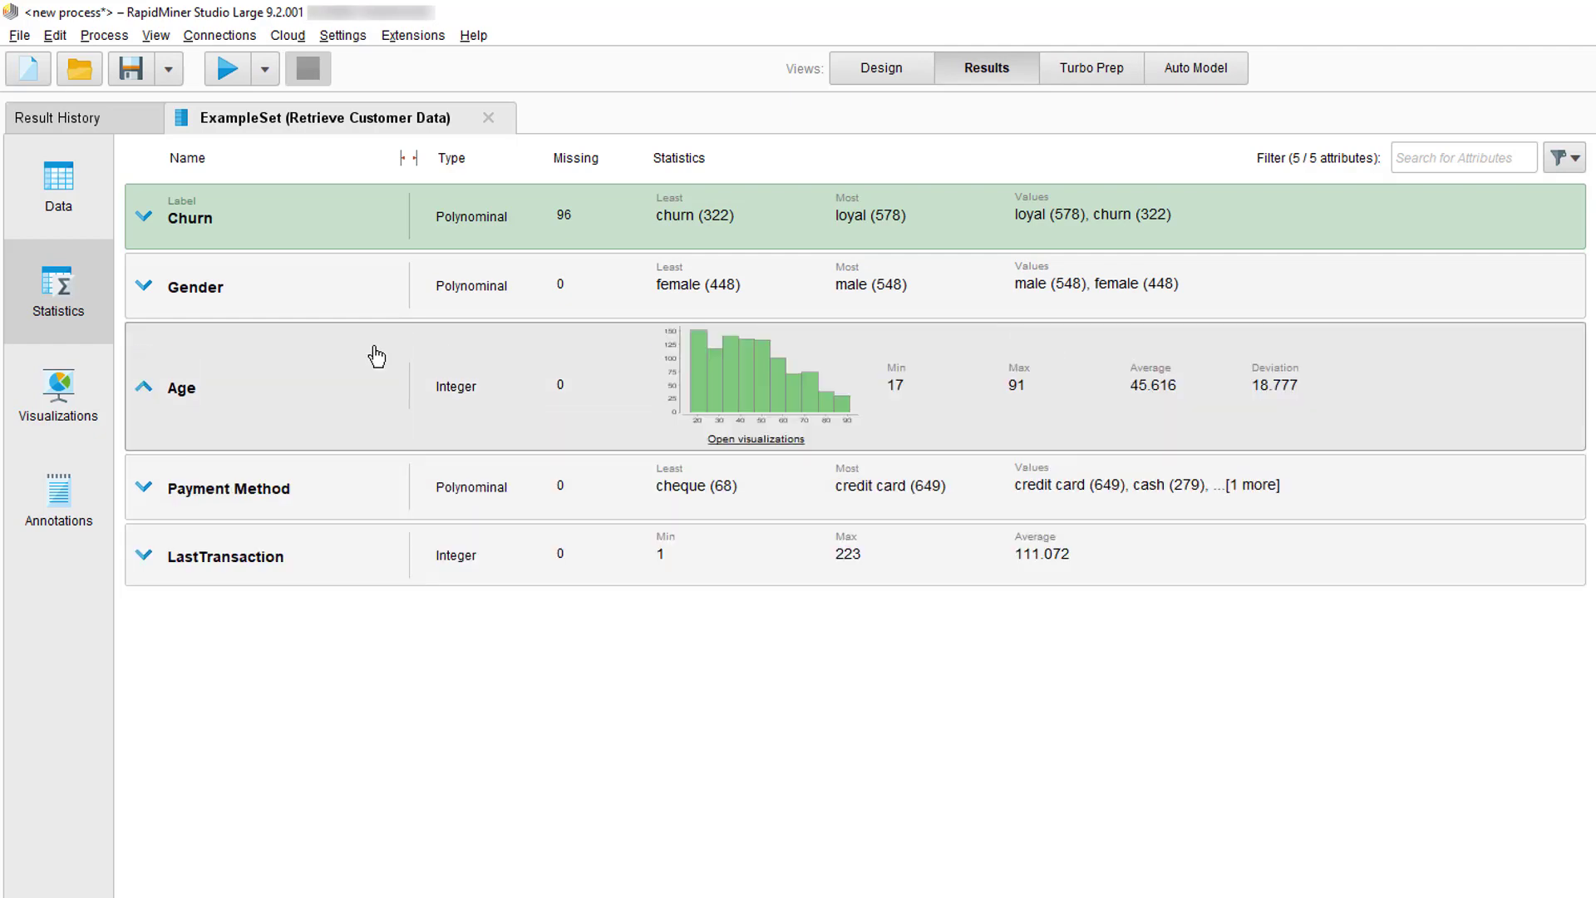
Open Age's visualizations, add LastTransaction as a value column, and set 50 bins
click(765, 441)
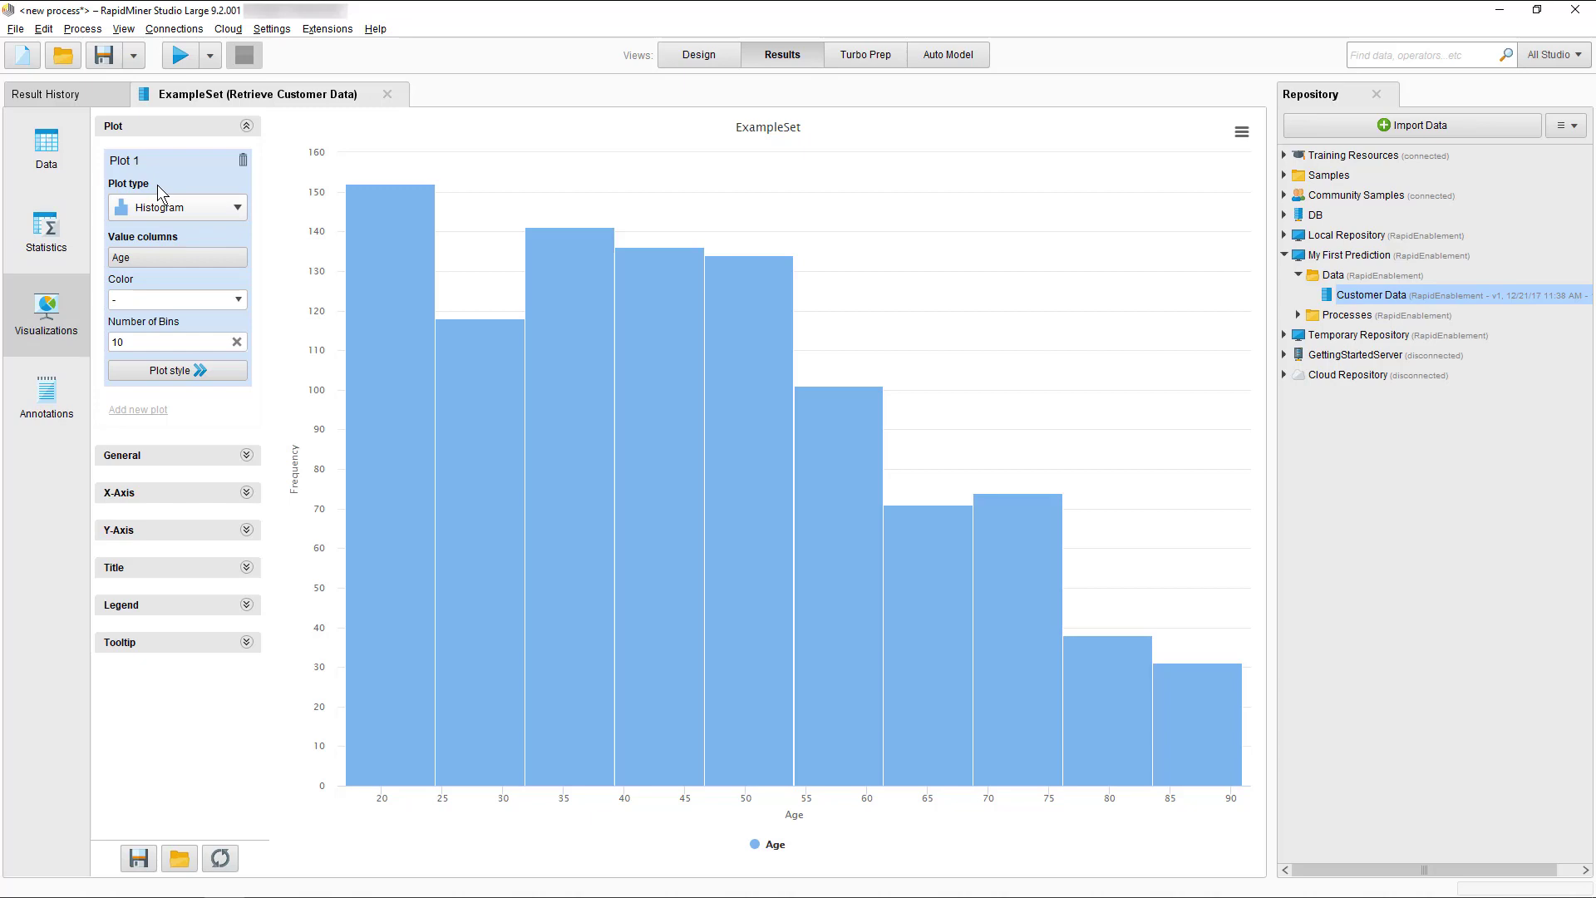
click(153, 257)
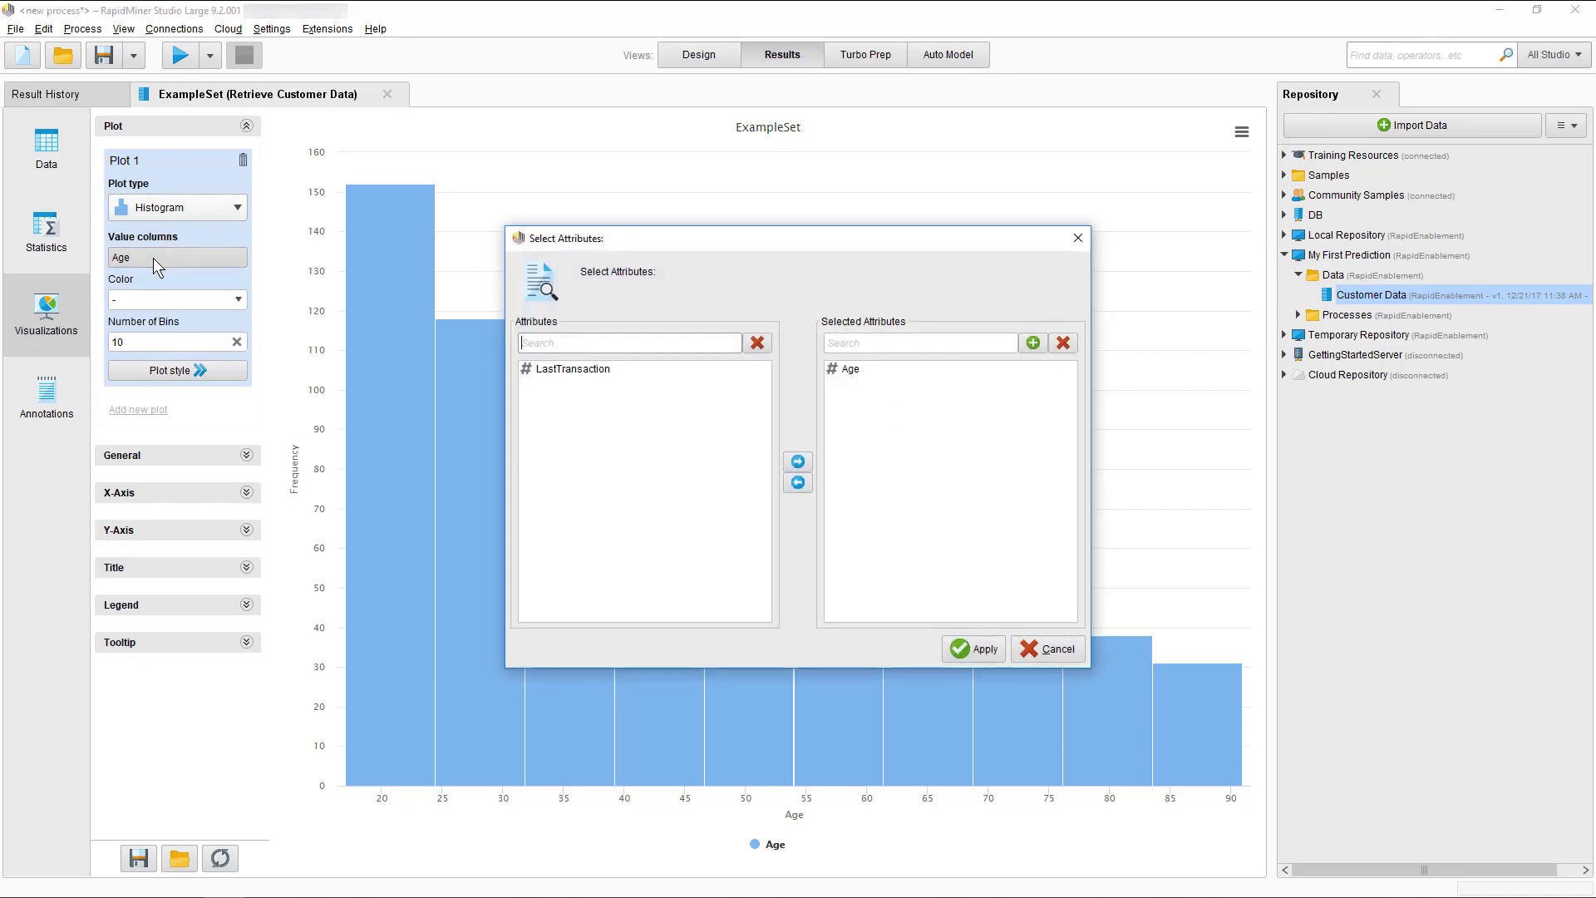
click(577, 370)
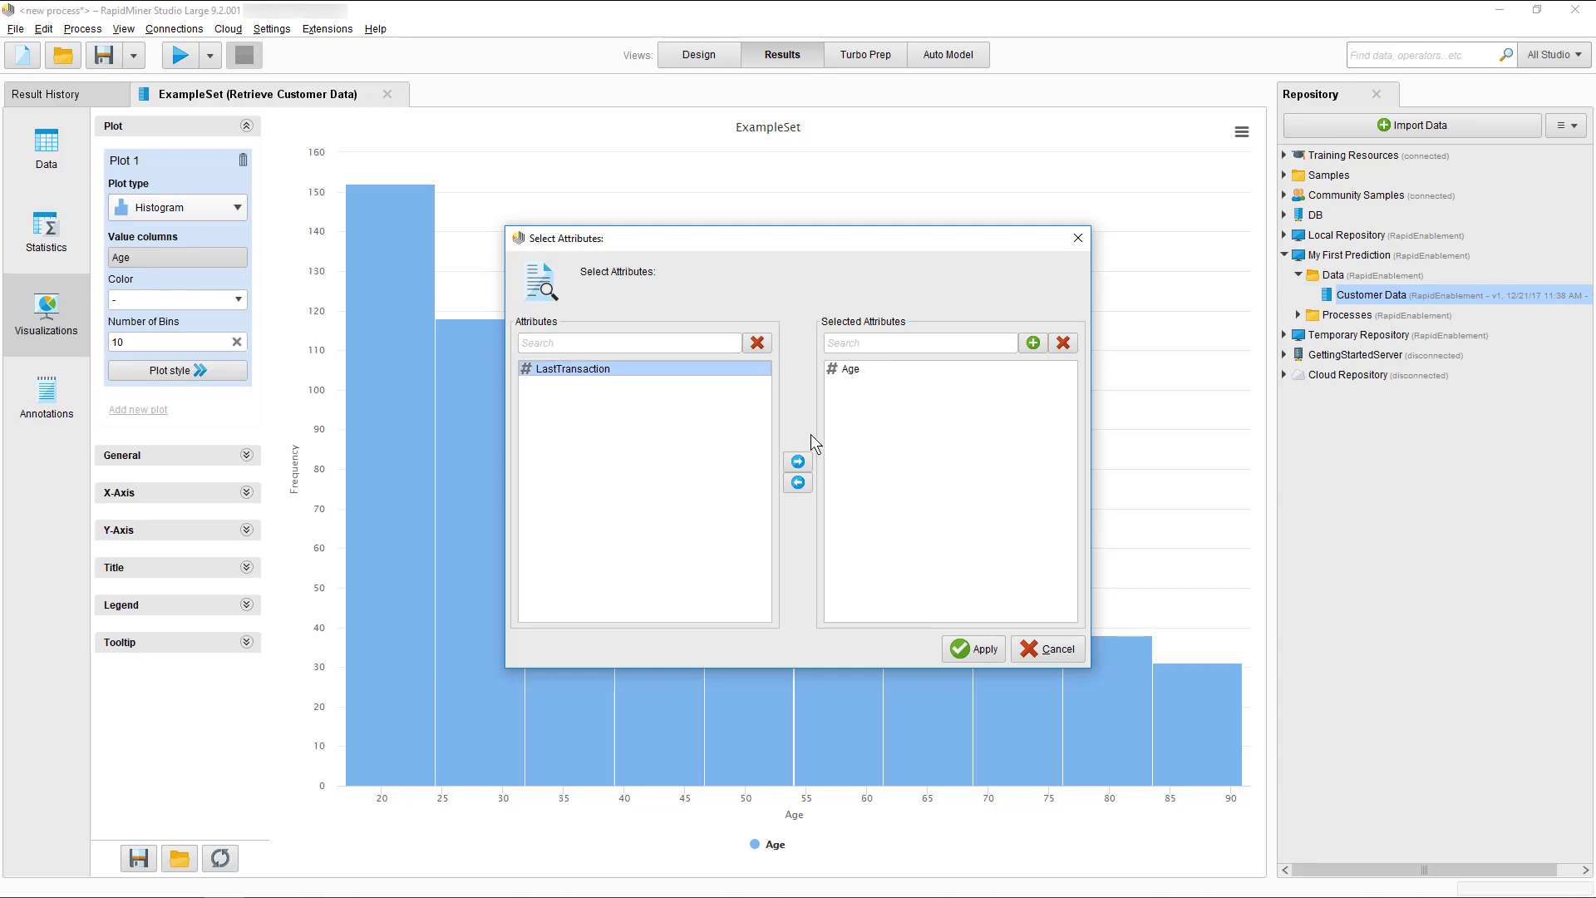
click(800, 468)
click(971, 647)
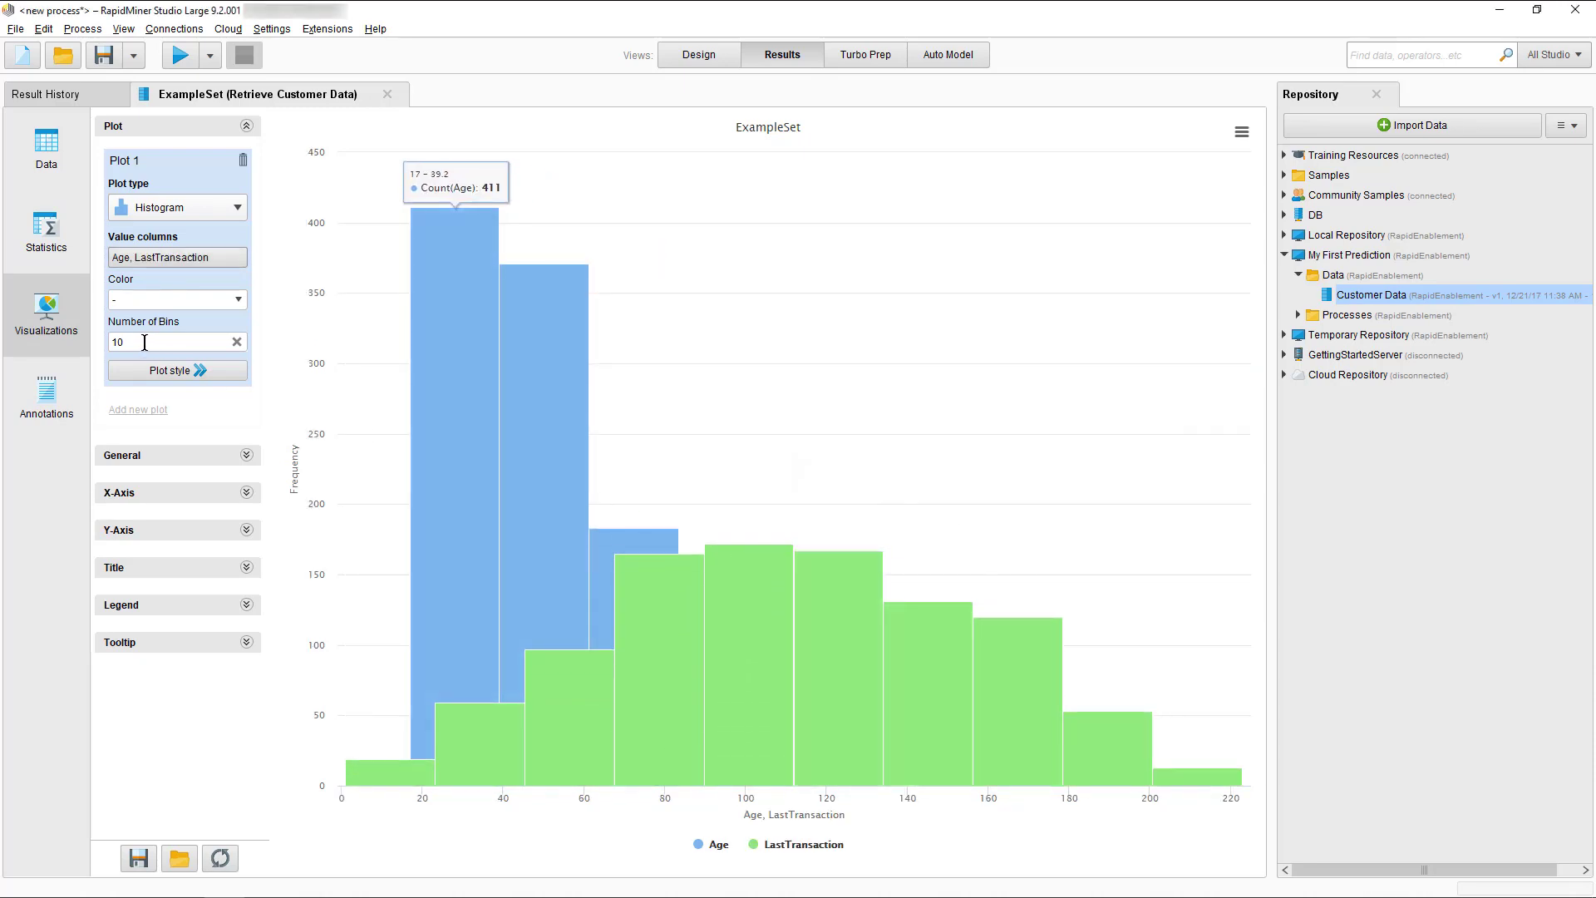
drag(142, 342, 91, 341)
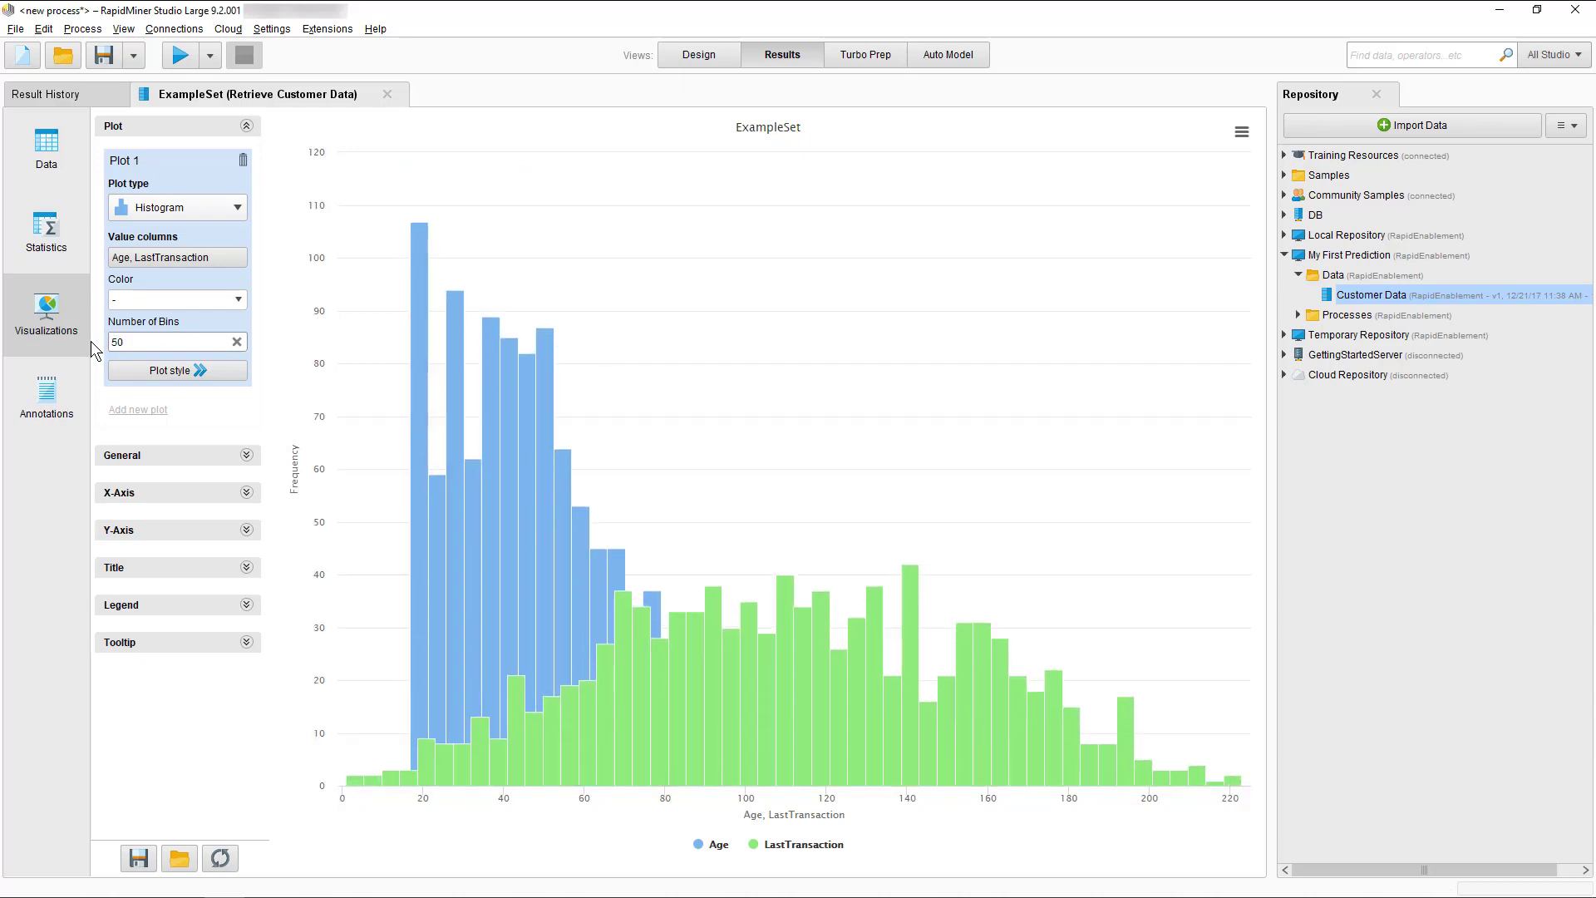
click(188, 206)
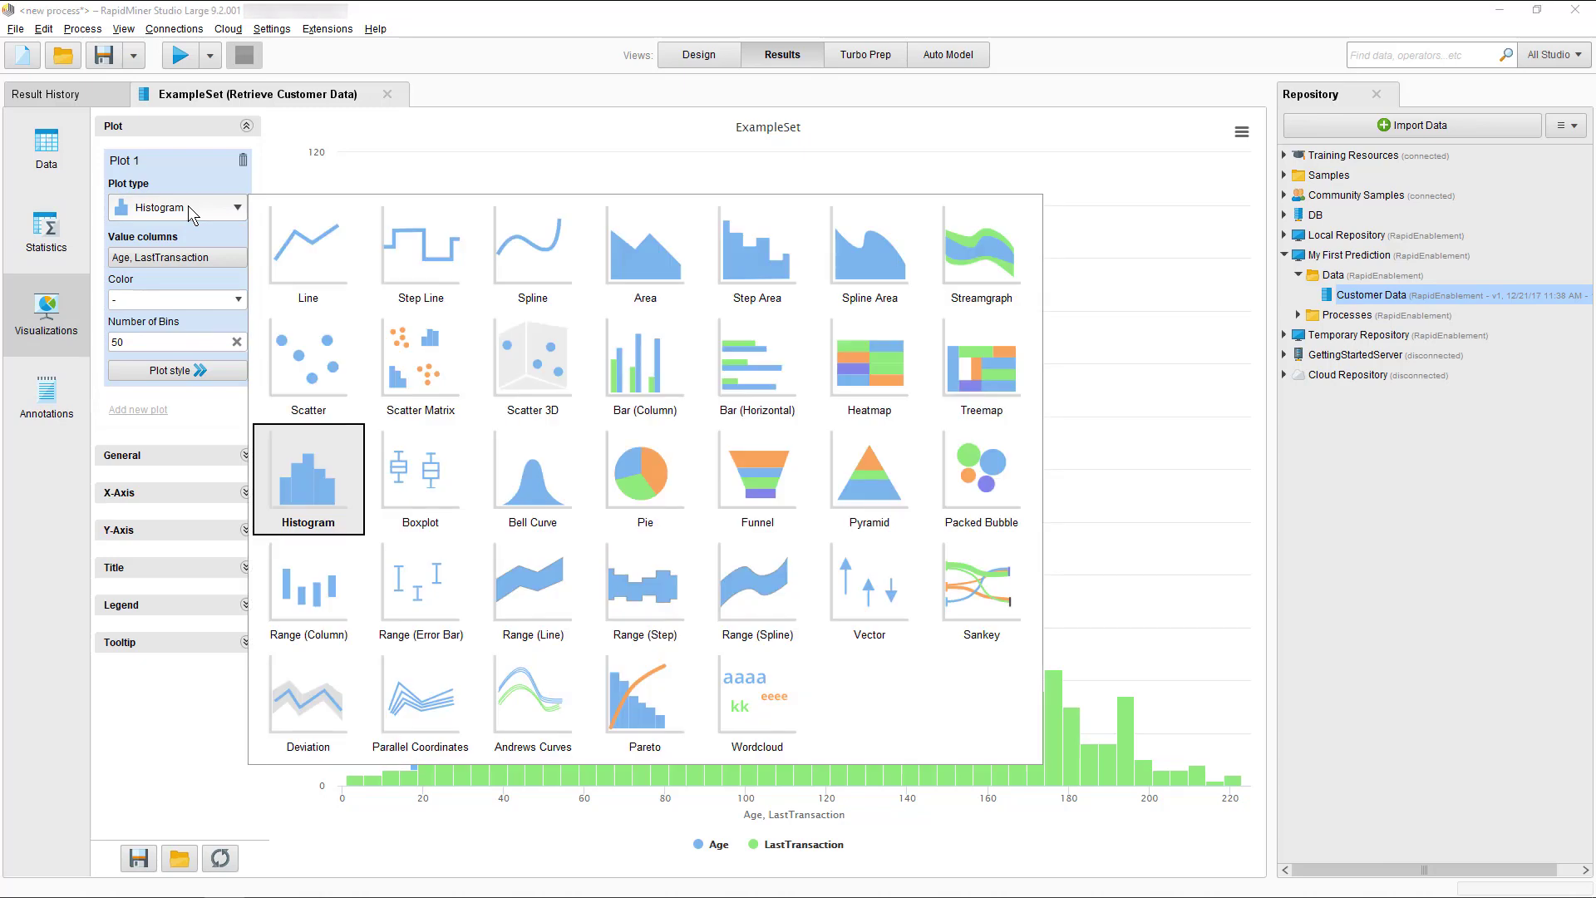
Make it a scatter plot with Age on the X-axis and only LastTransaction as value column
click(290, 343)
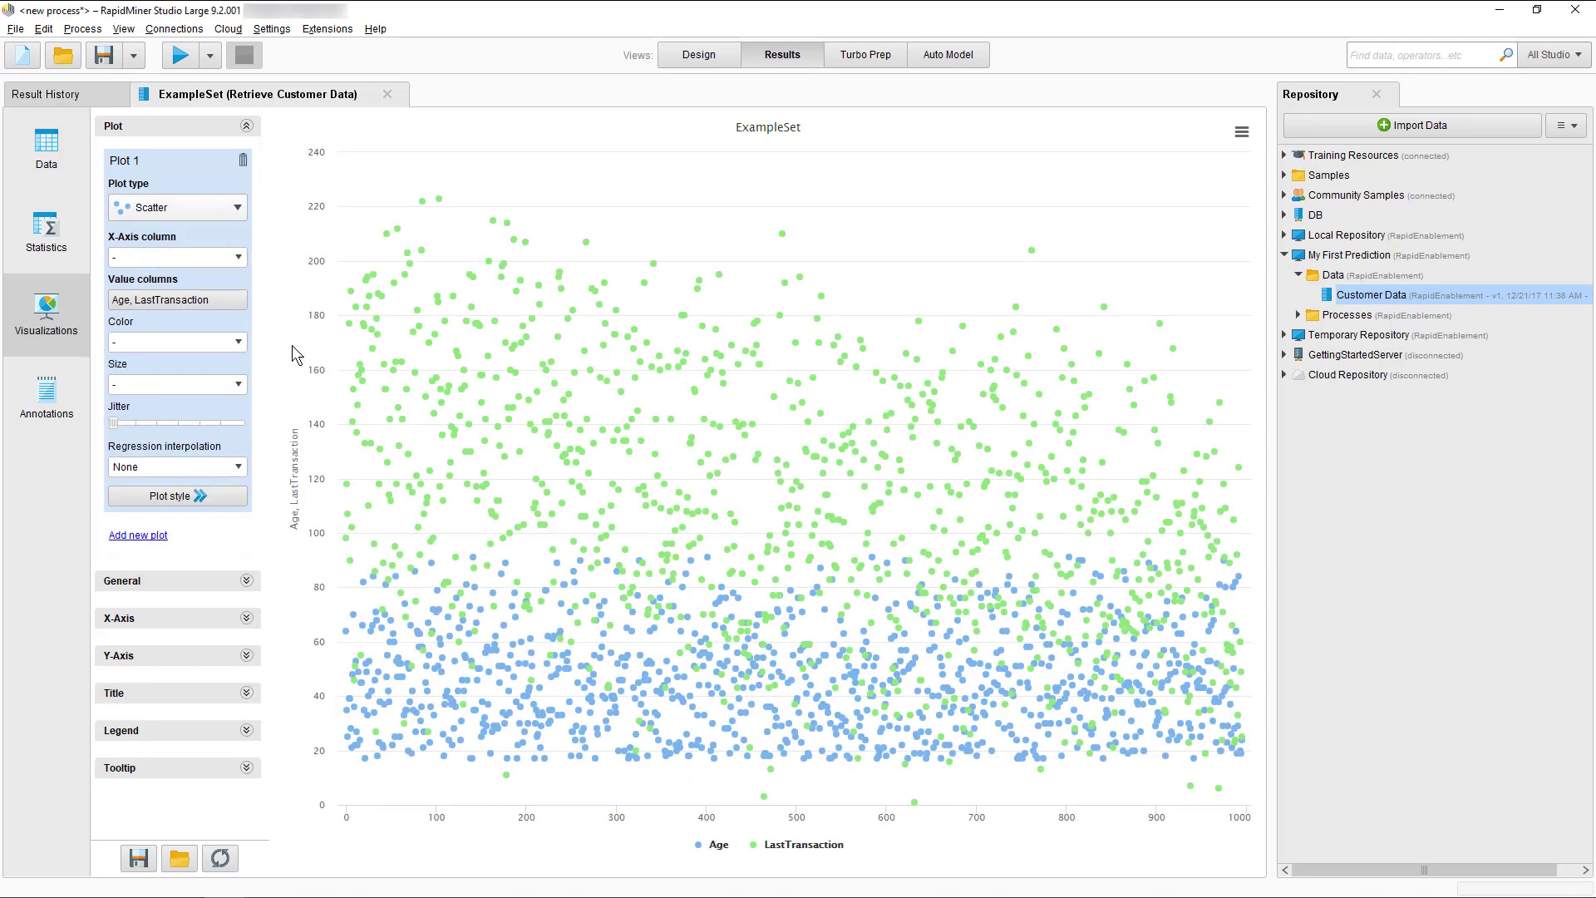
click(238, 257)
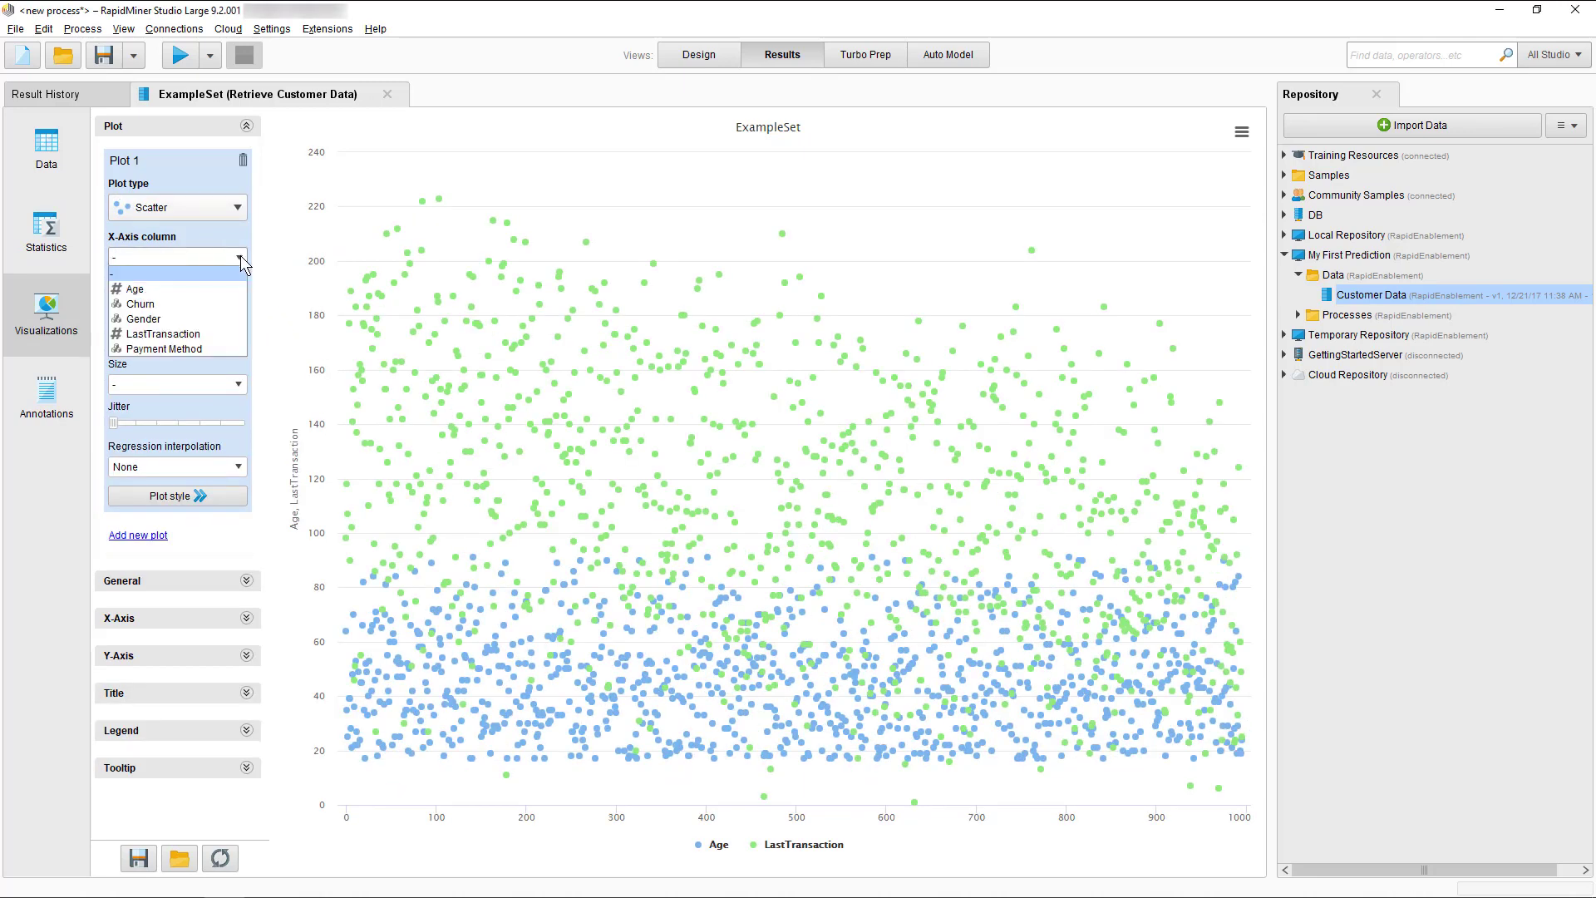
click(213, 286)
click(208, 299)
click(858, 370)
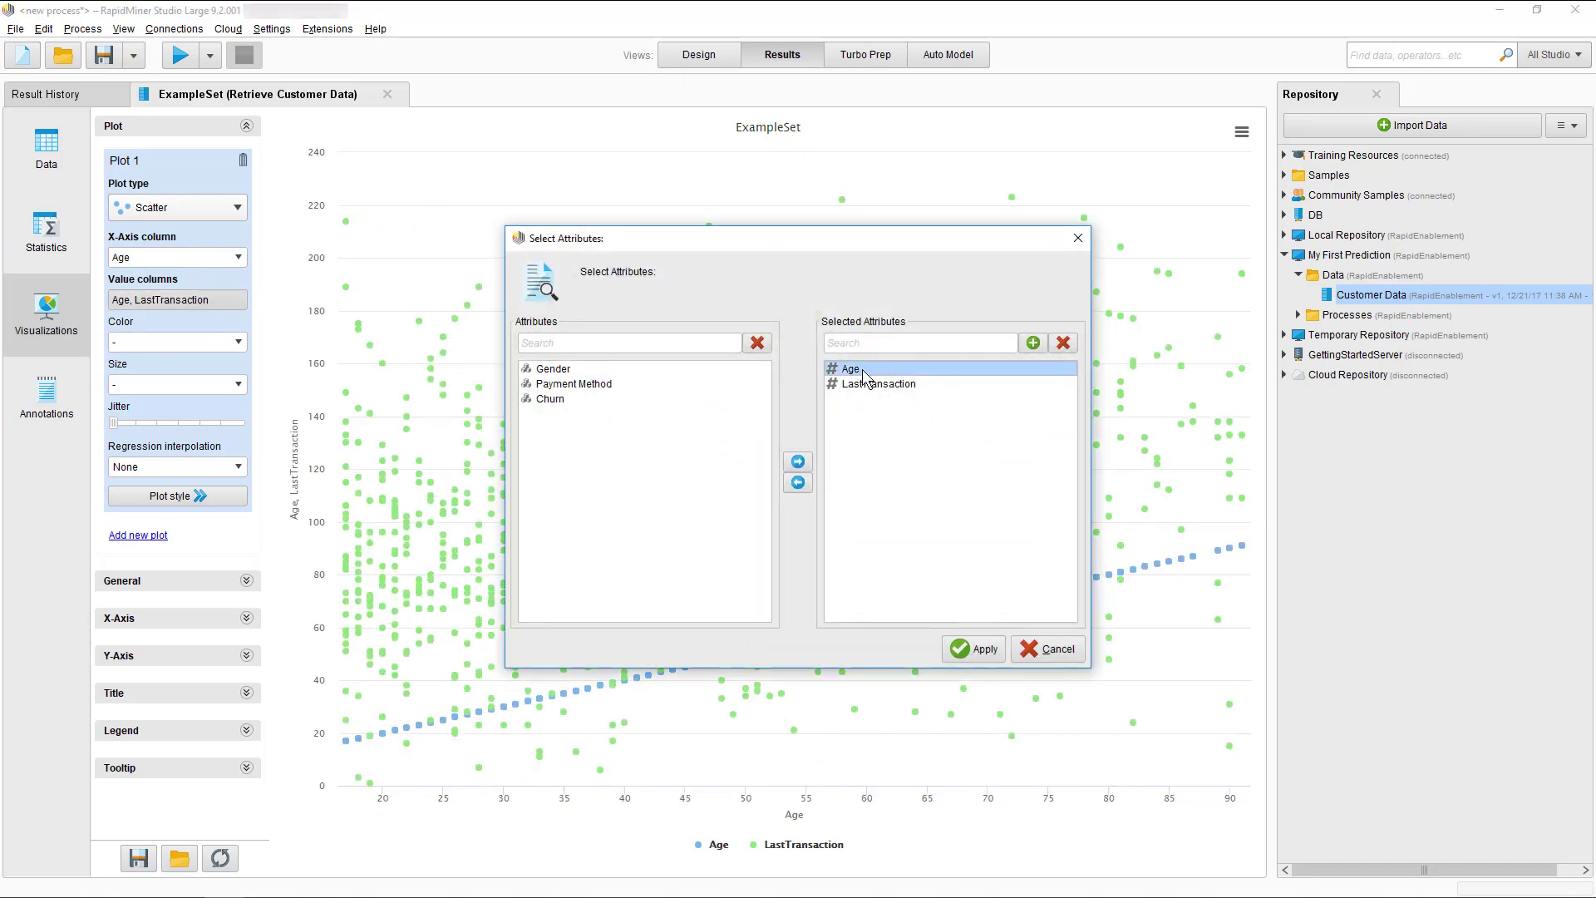
click(797, 482)
click(962, 642)
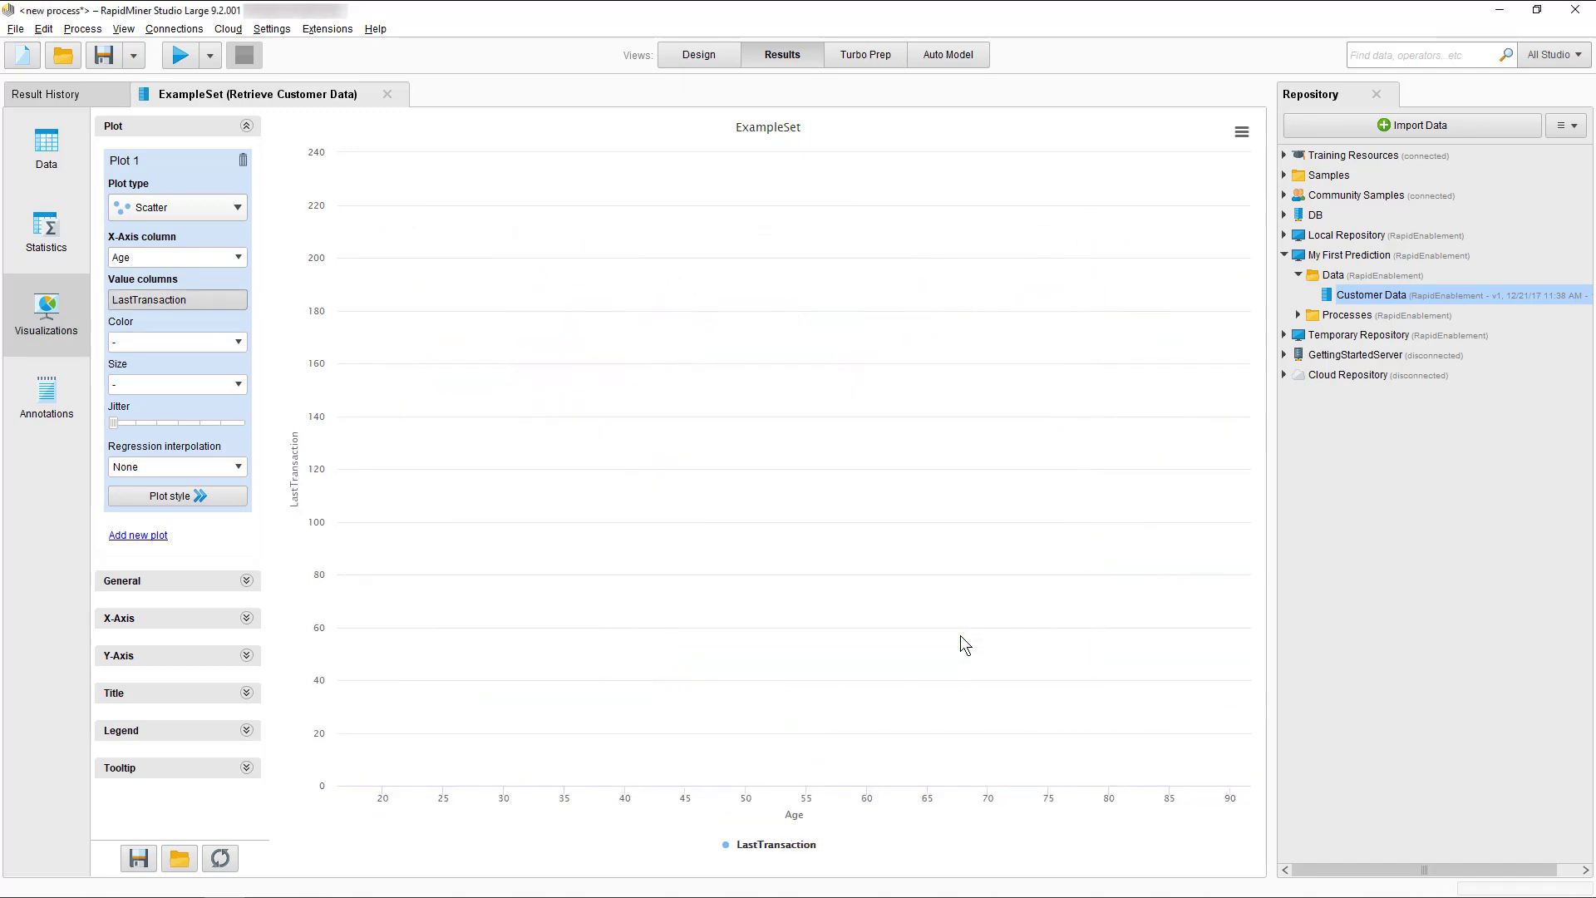
Colour points by Churn and change the ? colour to dark grey
click(220, 342)
click(196, 388)
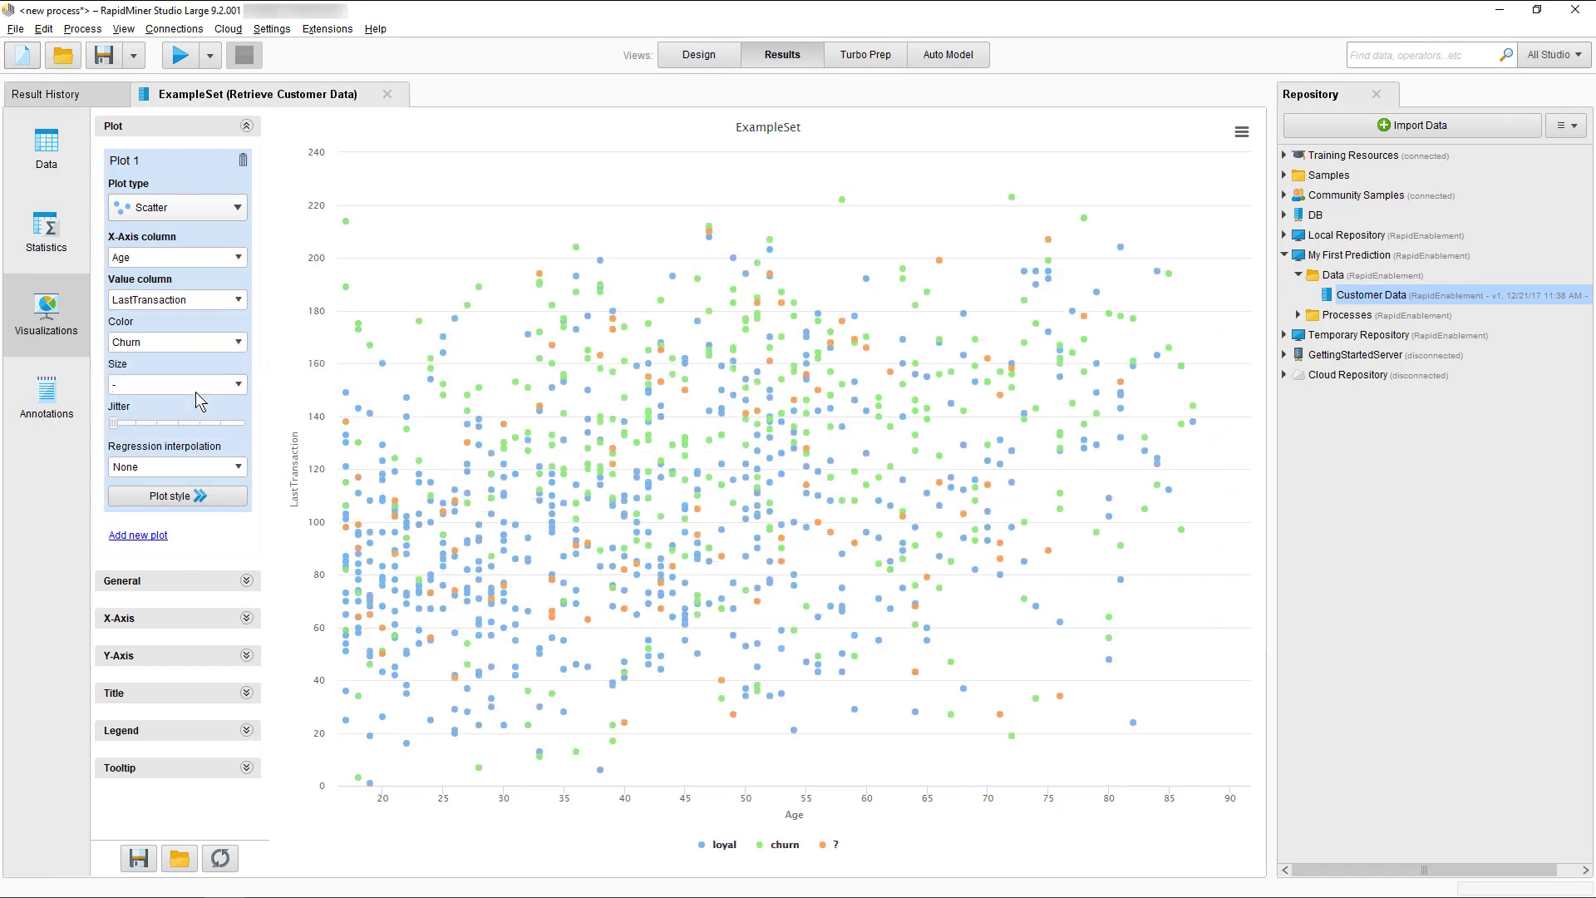
click(214, 499)
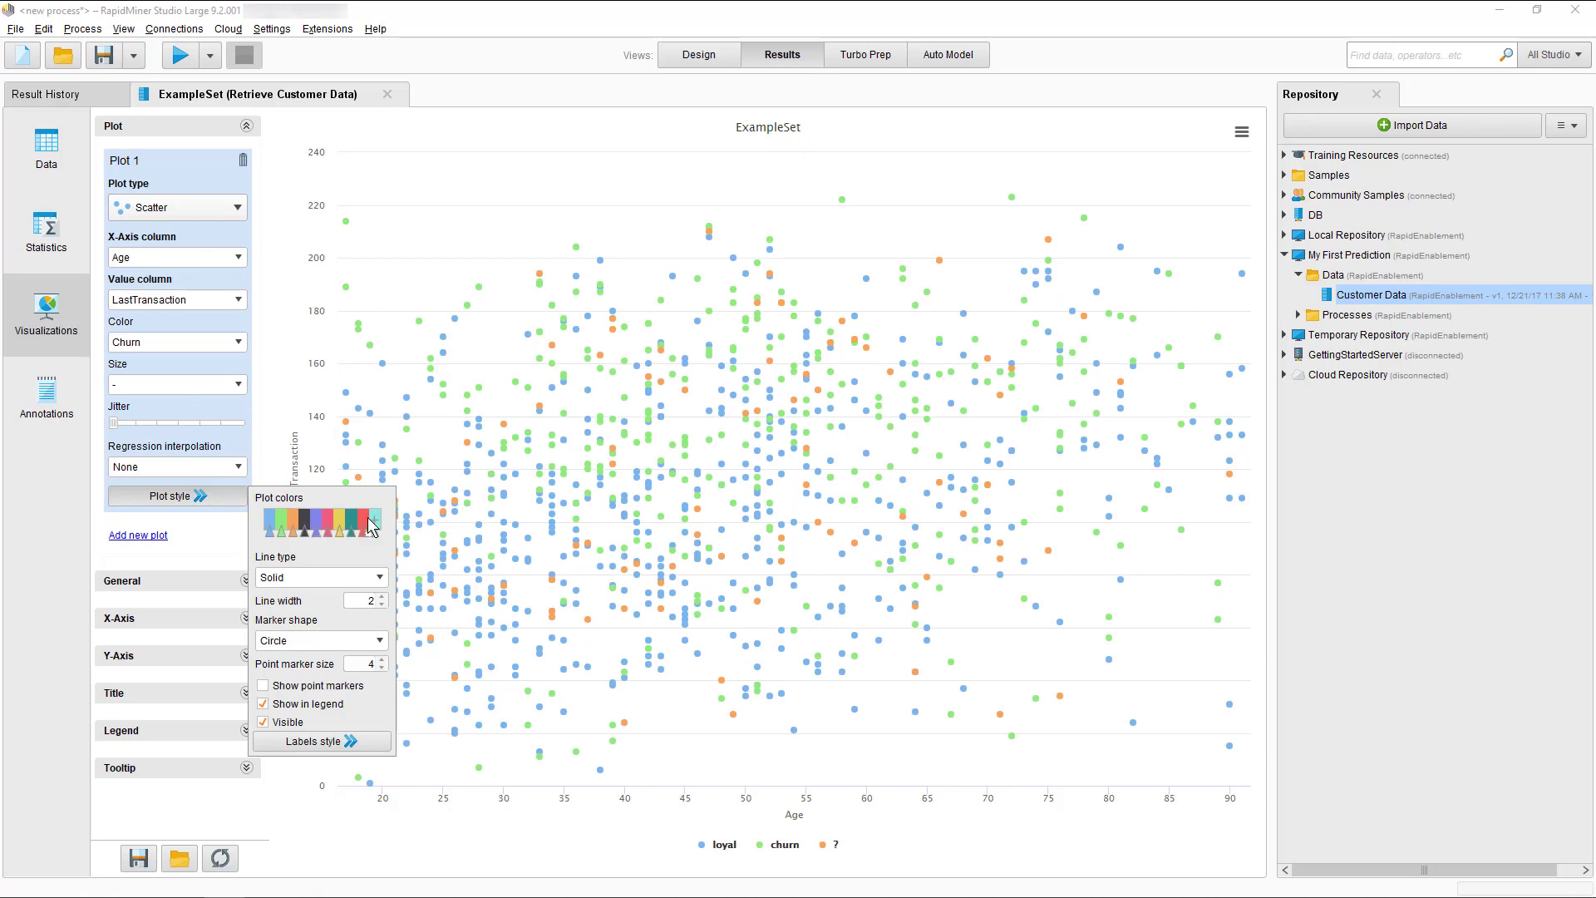
click(268, 527)
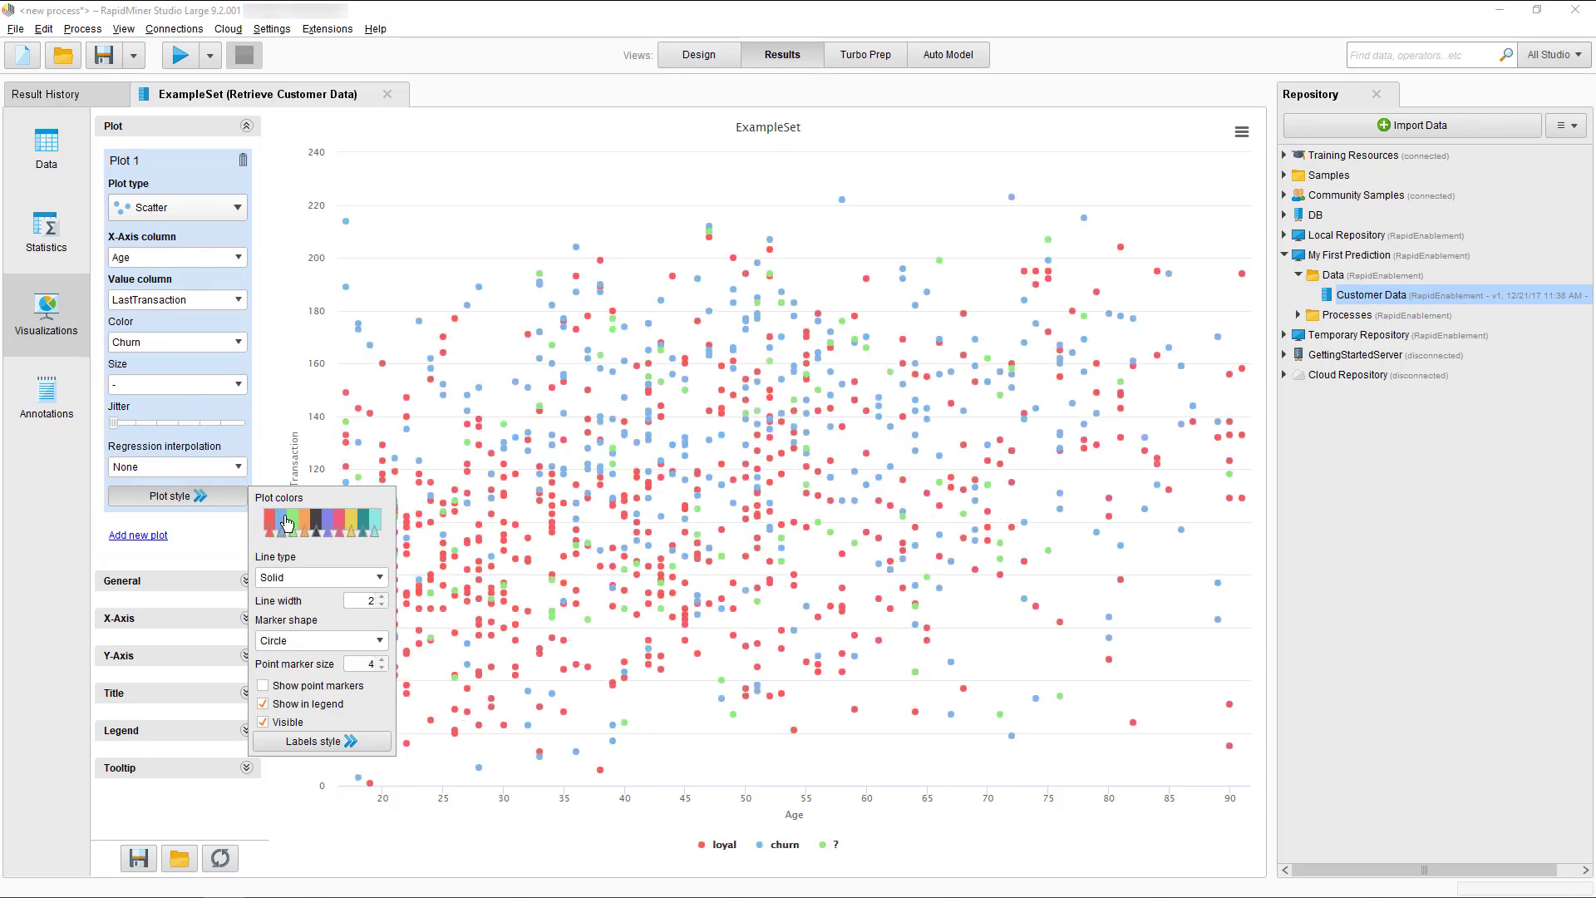
click(291, 521)
drag(632, 424, 555, 464)
click(746, 575)
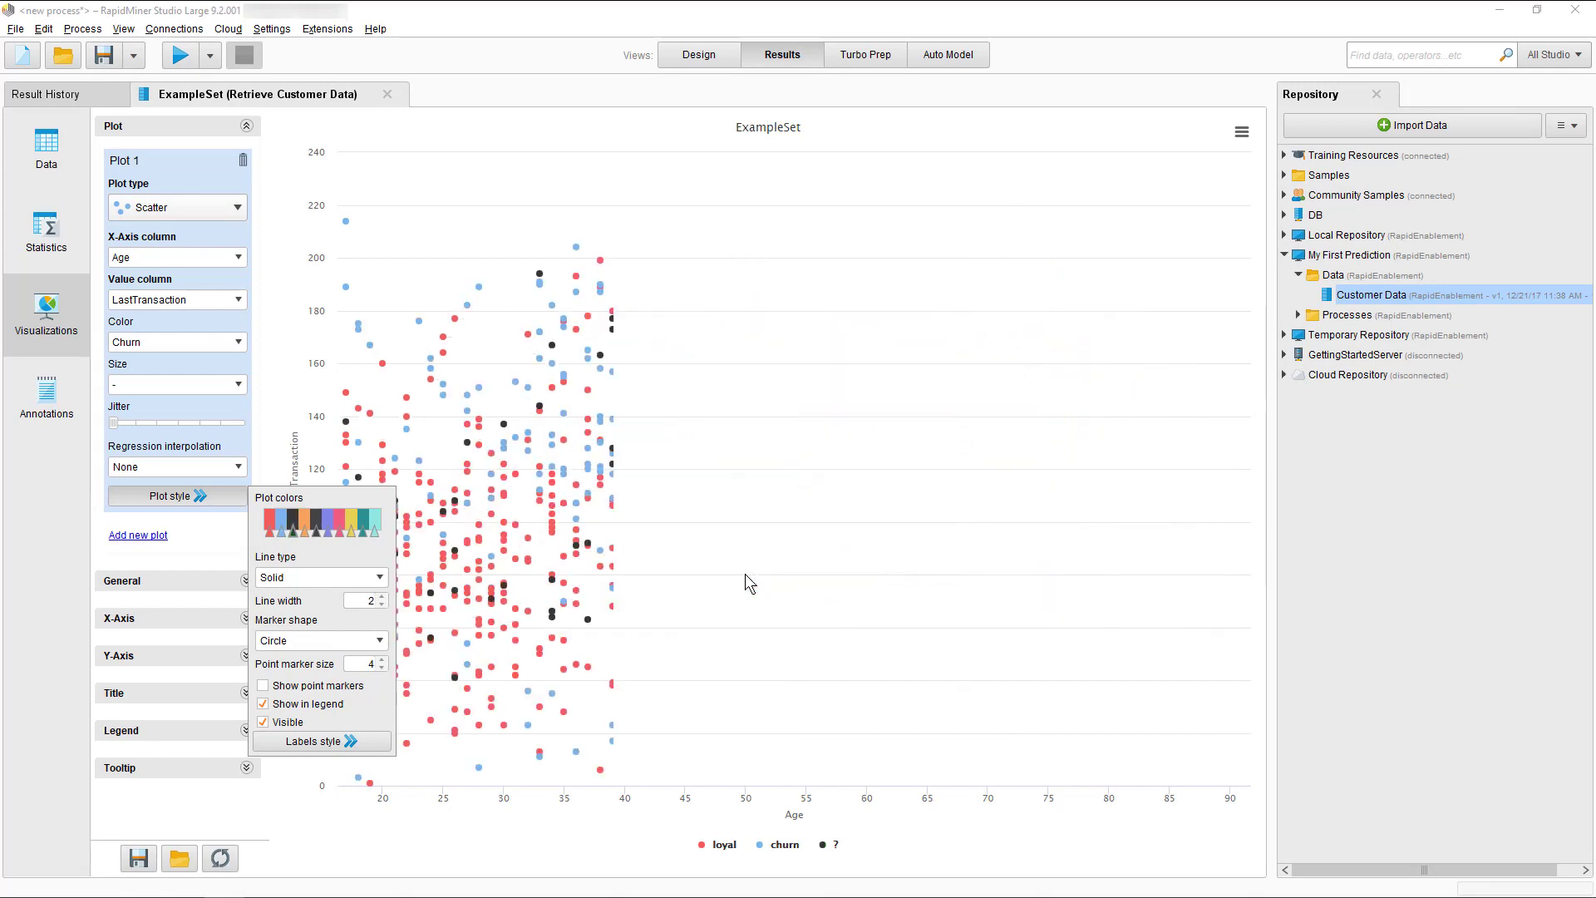
click(214, 497)
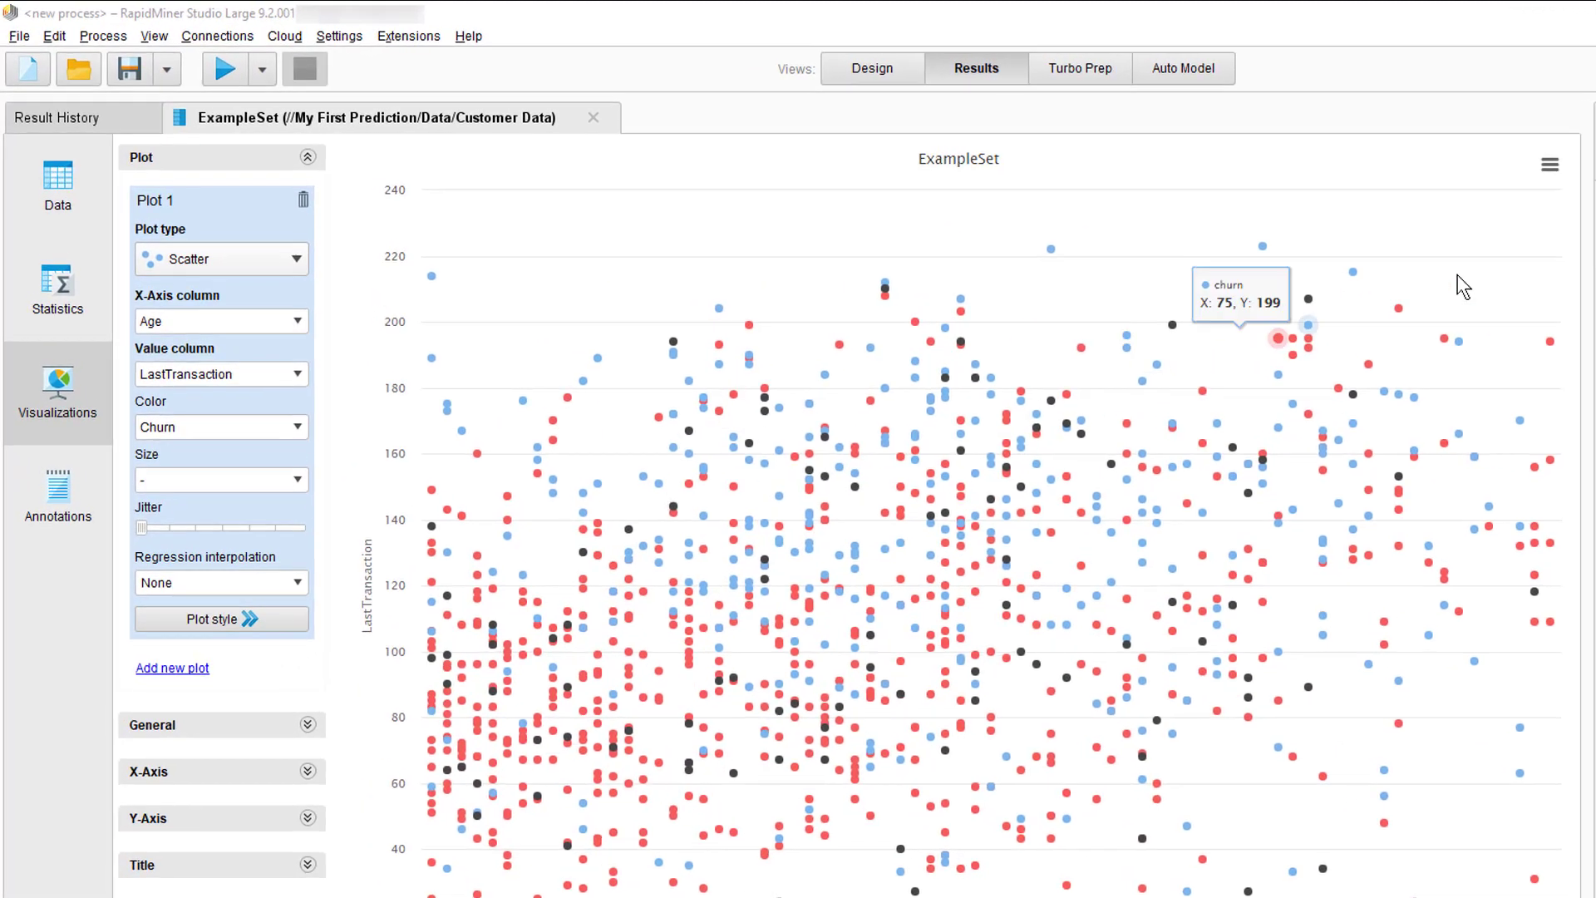
click(1242, 132)
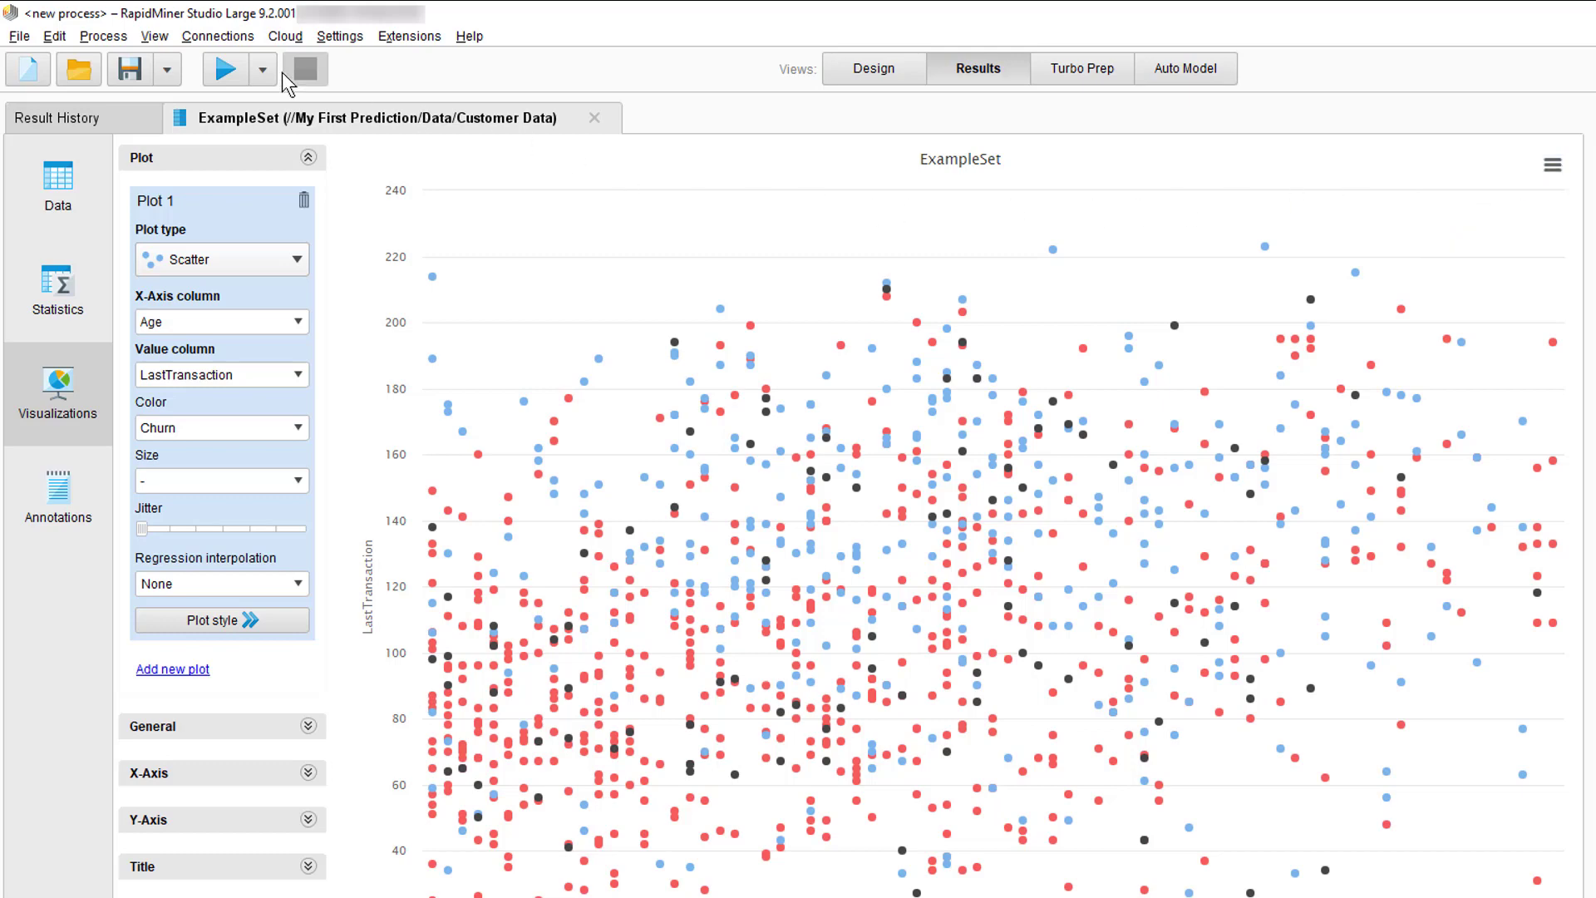
Open File > Print/Export Image, set landscape page setup, and preview the Results view
click(19, 38)
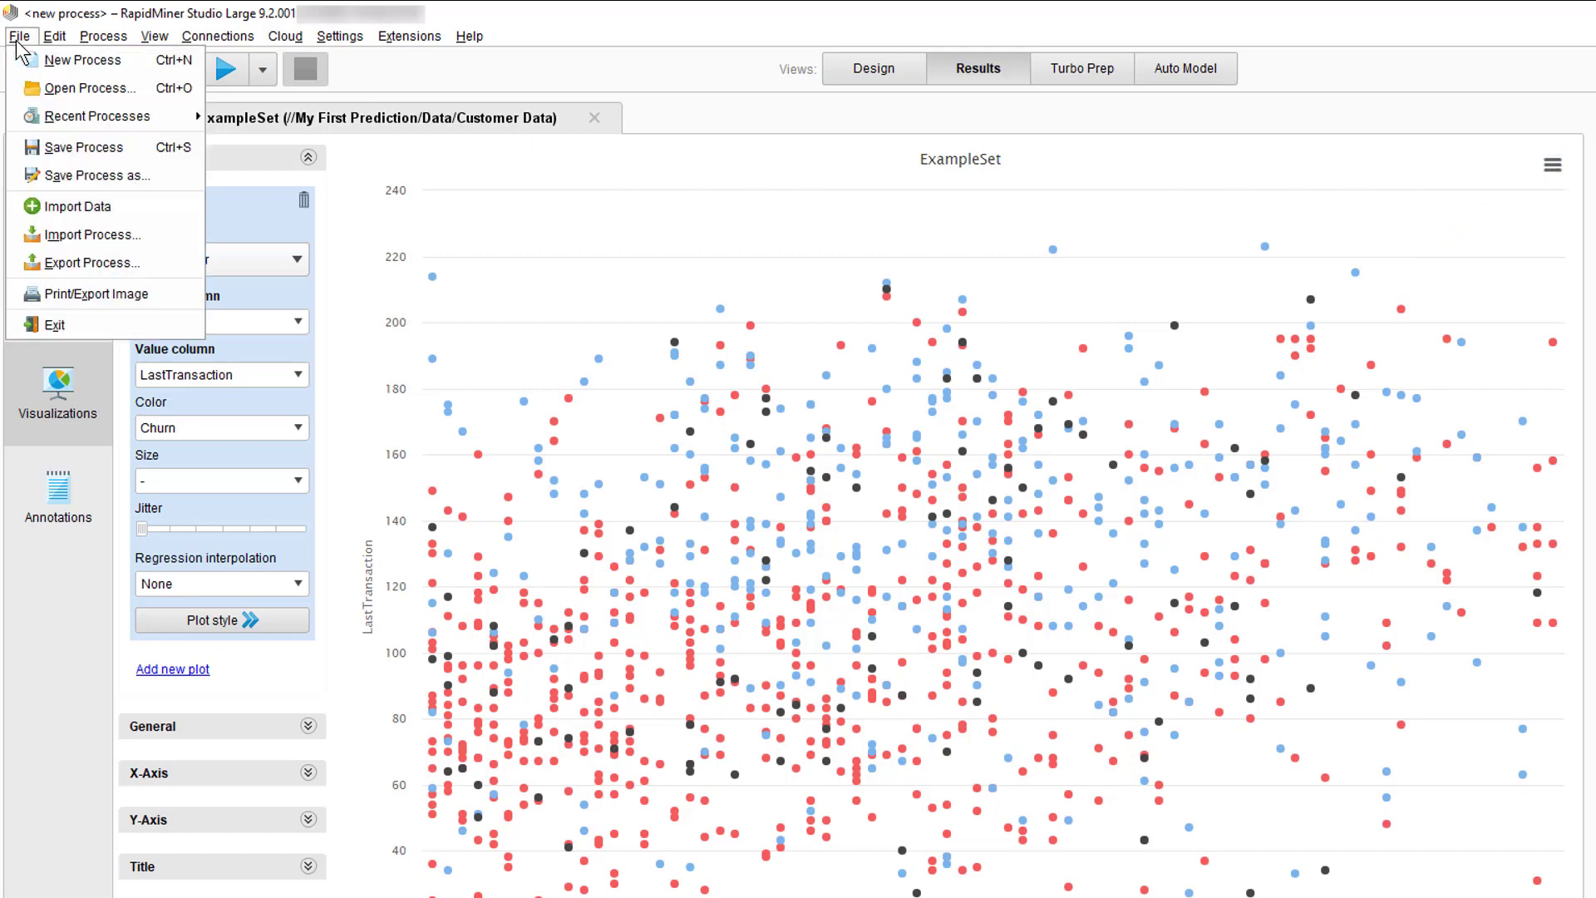
click(123, 292)
click(1162, 847)
click(141, 413)
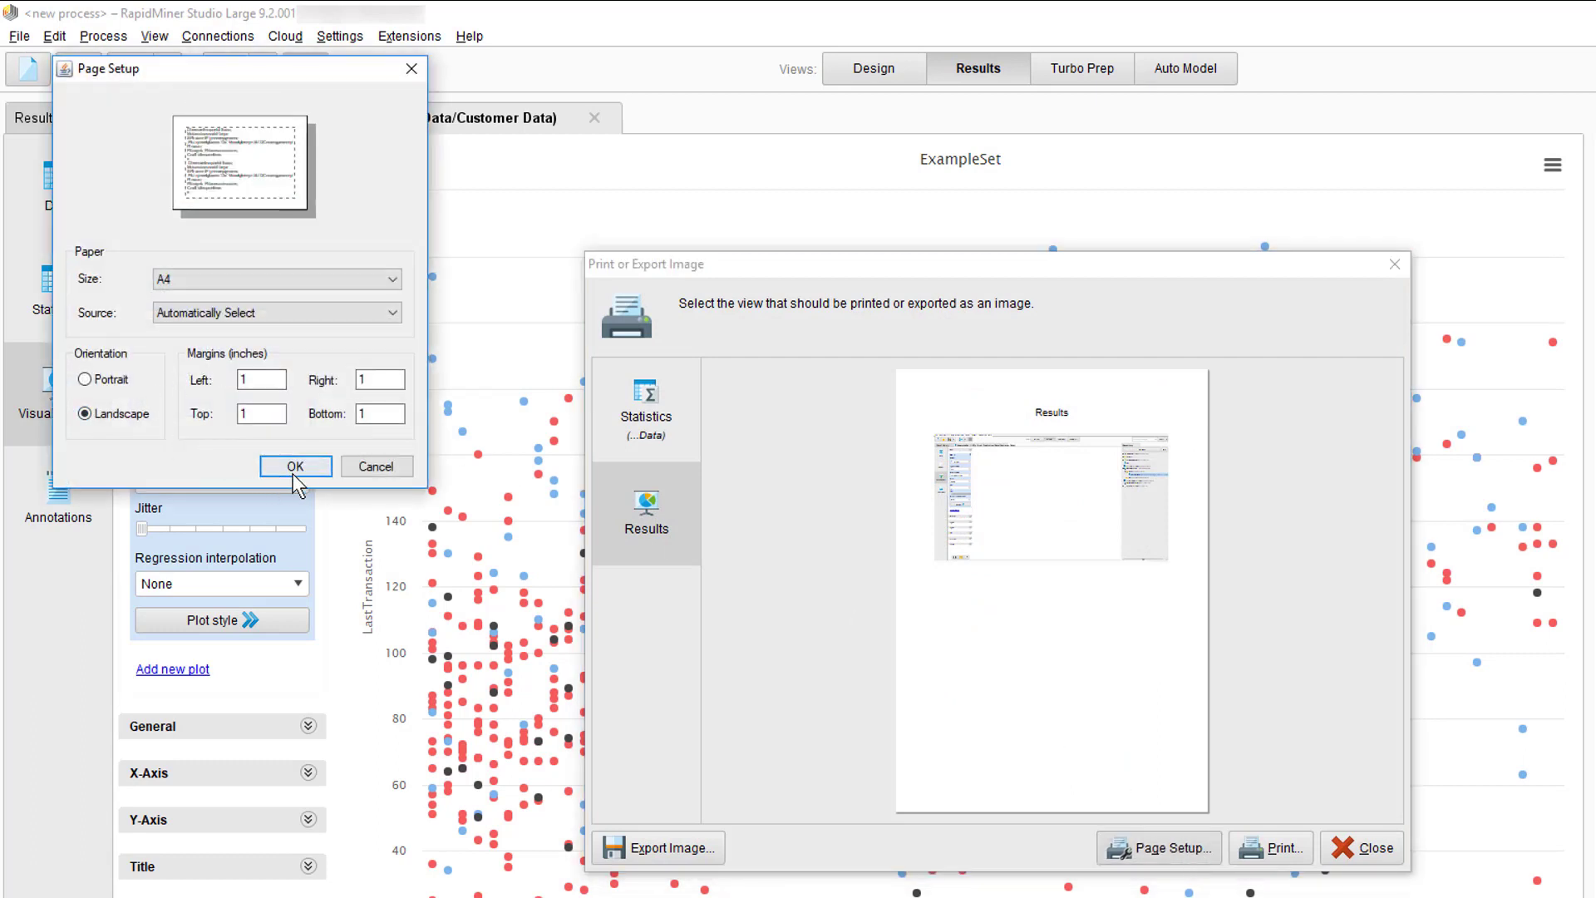
click(297, 466)
click(650, 402)
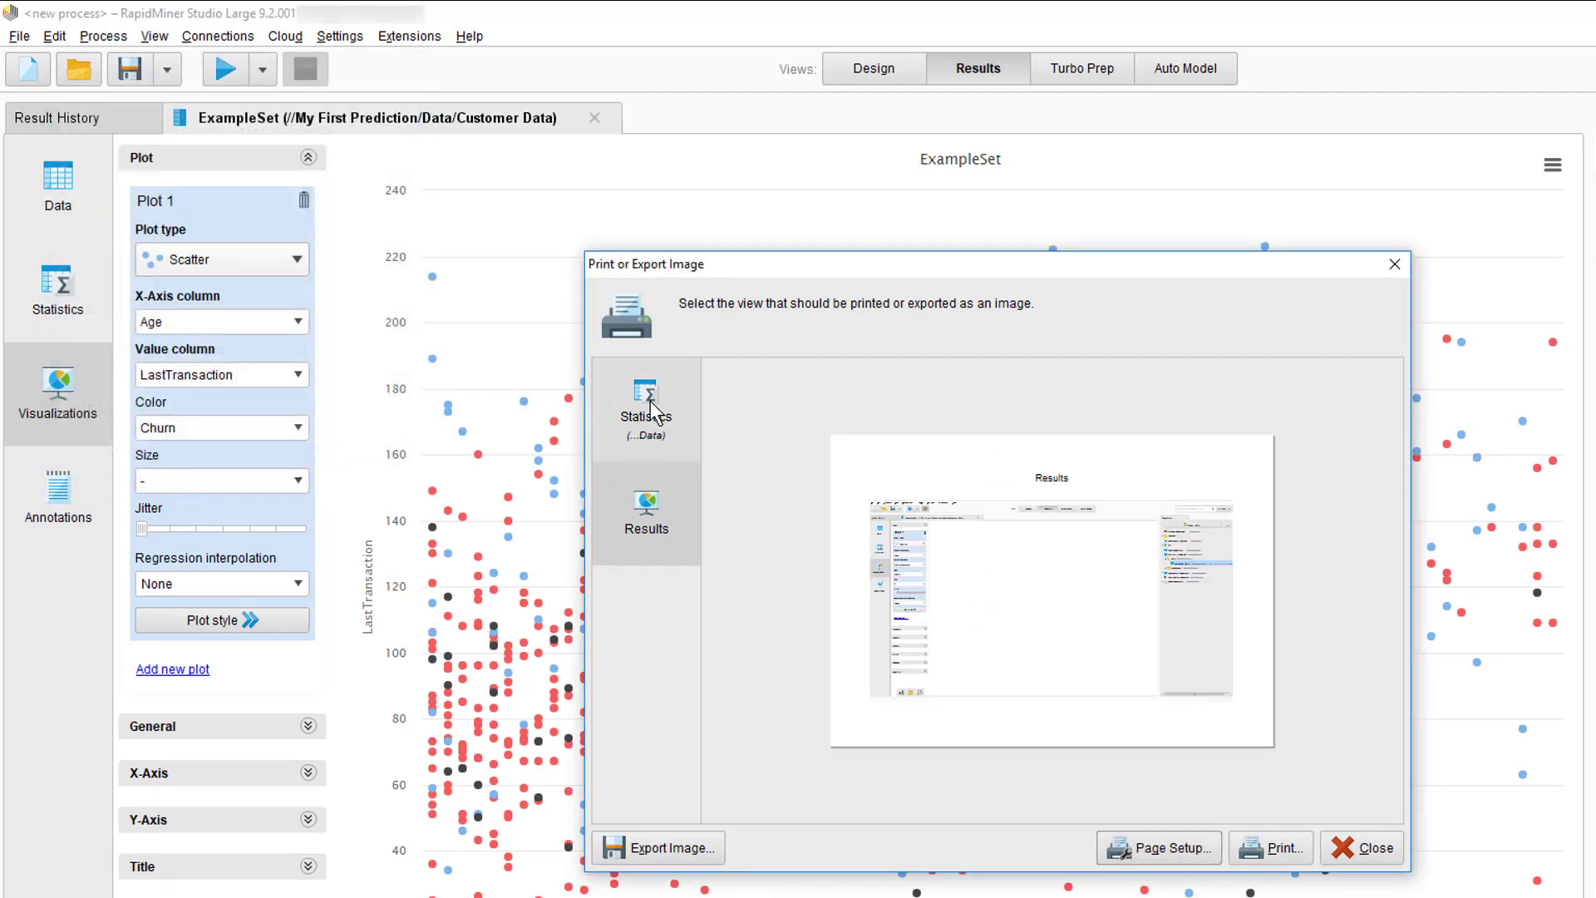
click(657, 530)
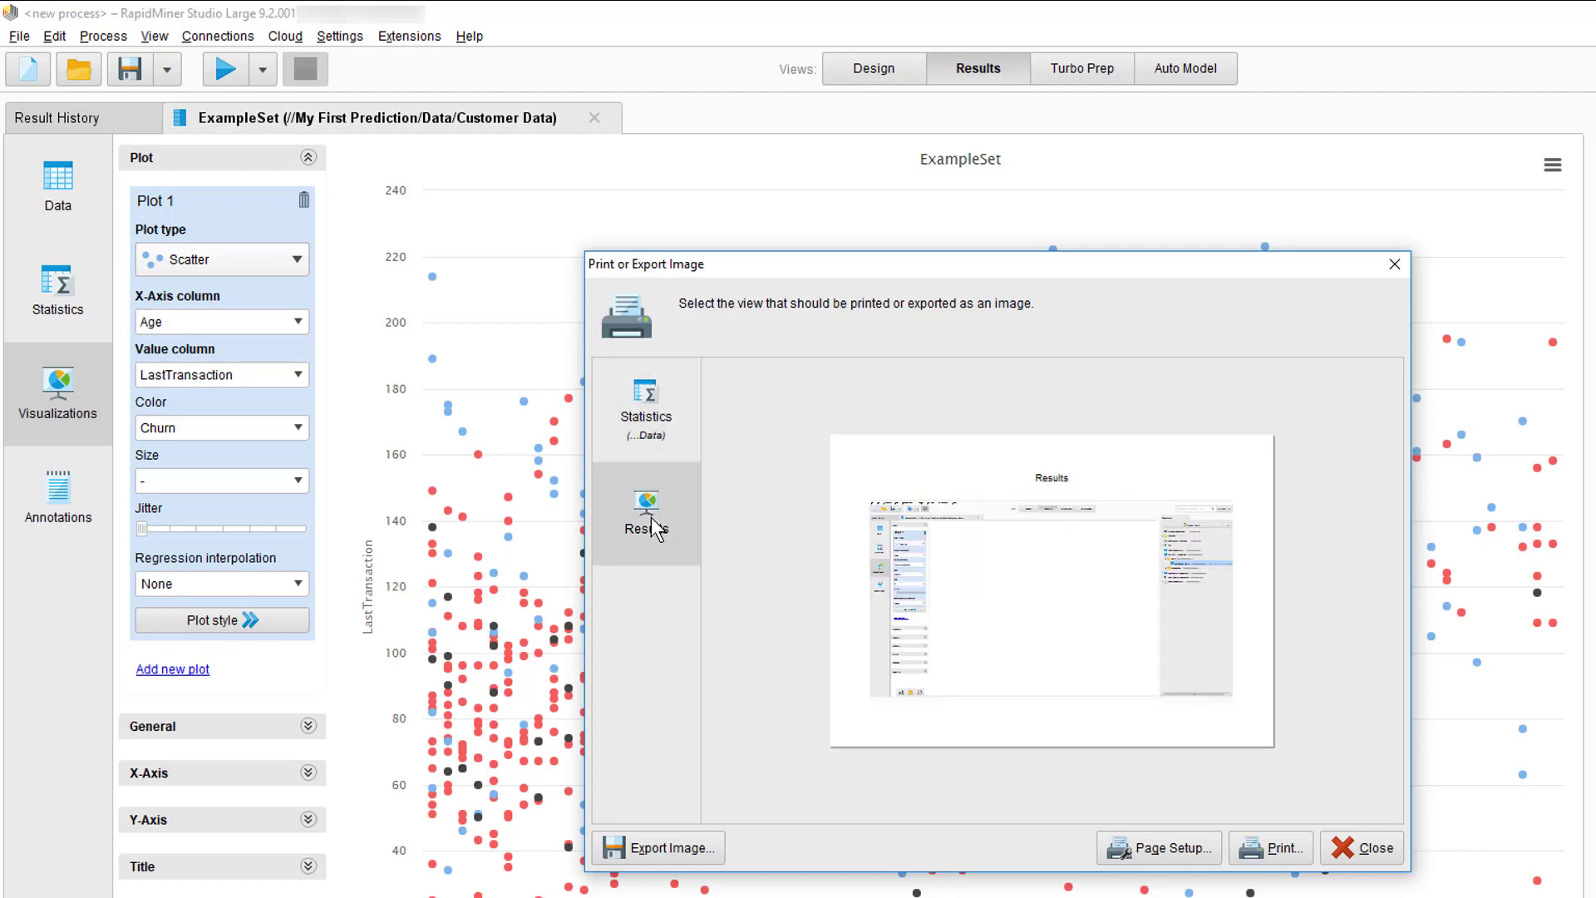
Open Export Image, keep PNG as the format, then cancel the save
click(697, 846)
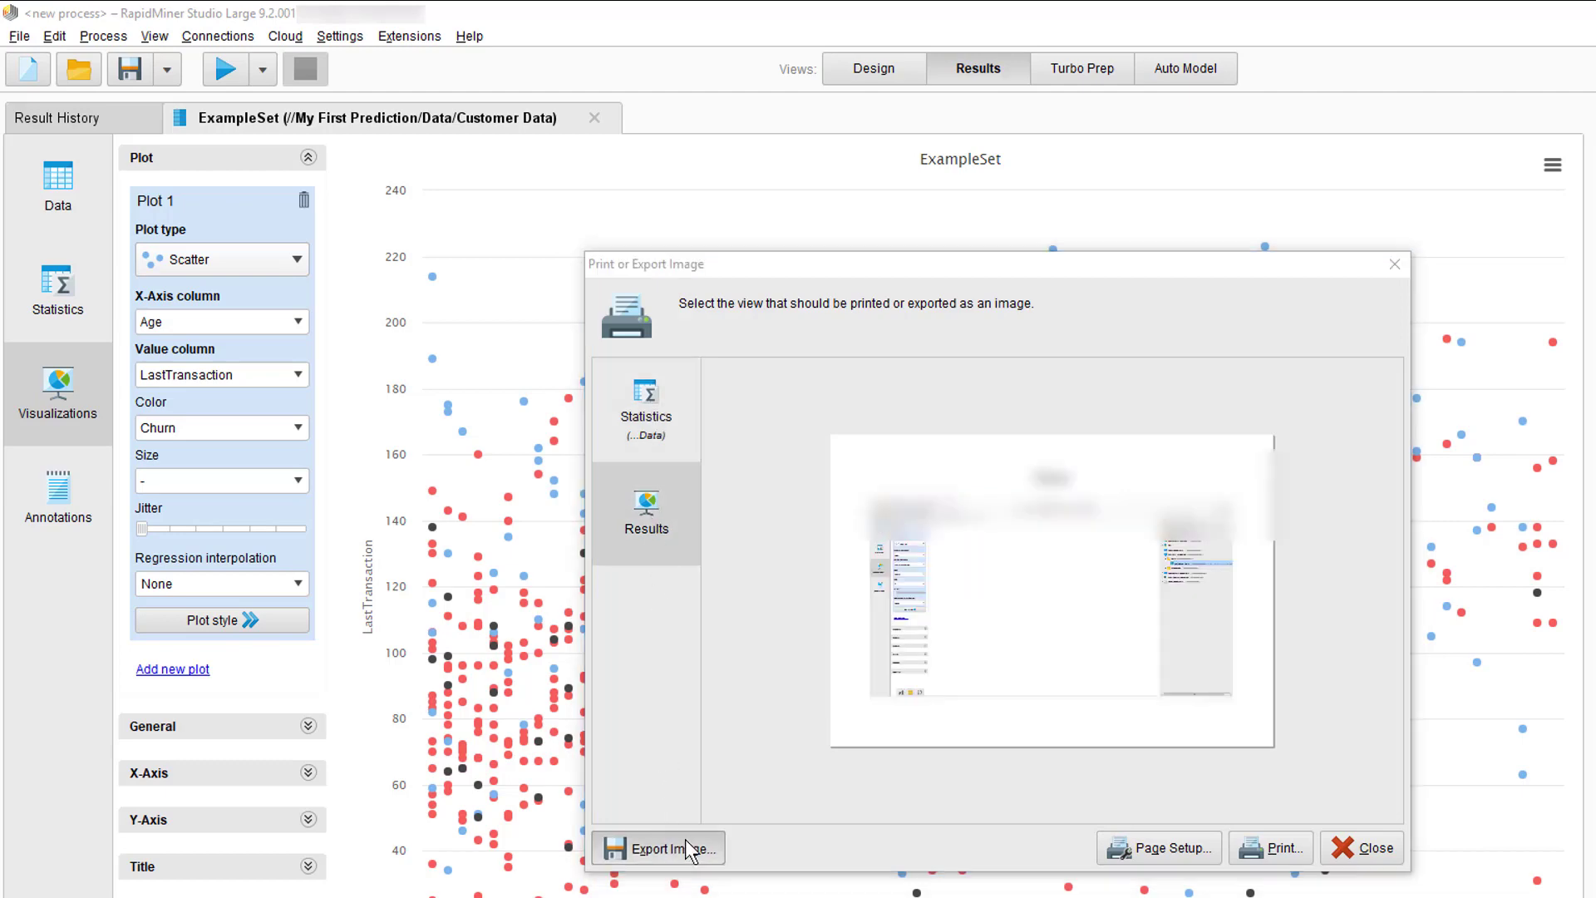
click(884, 789)
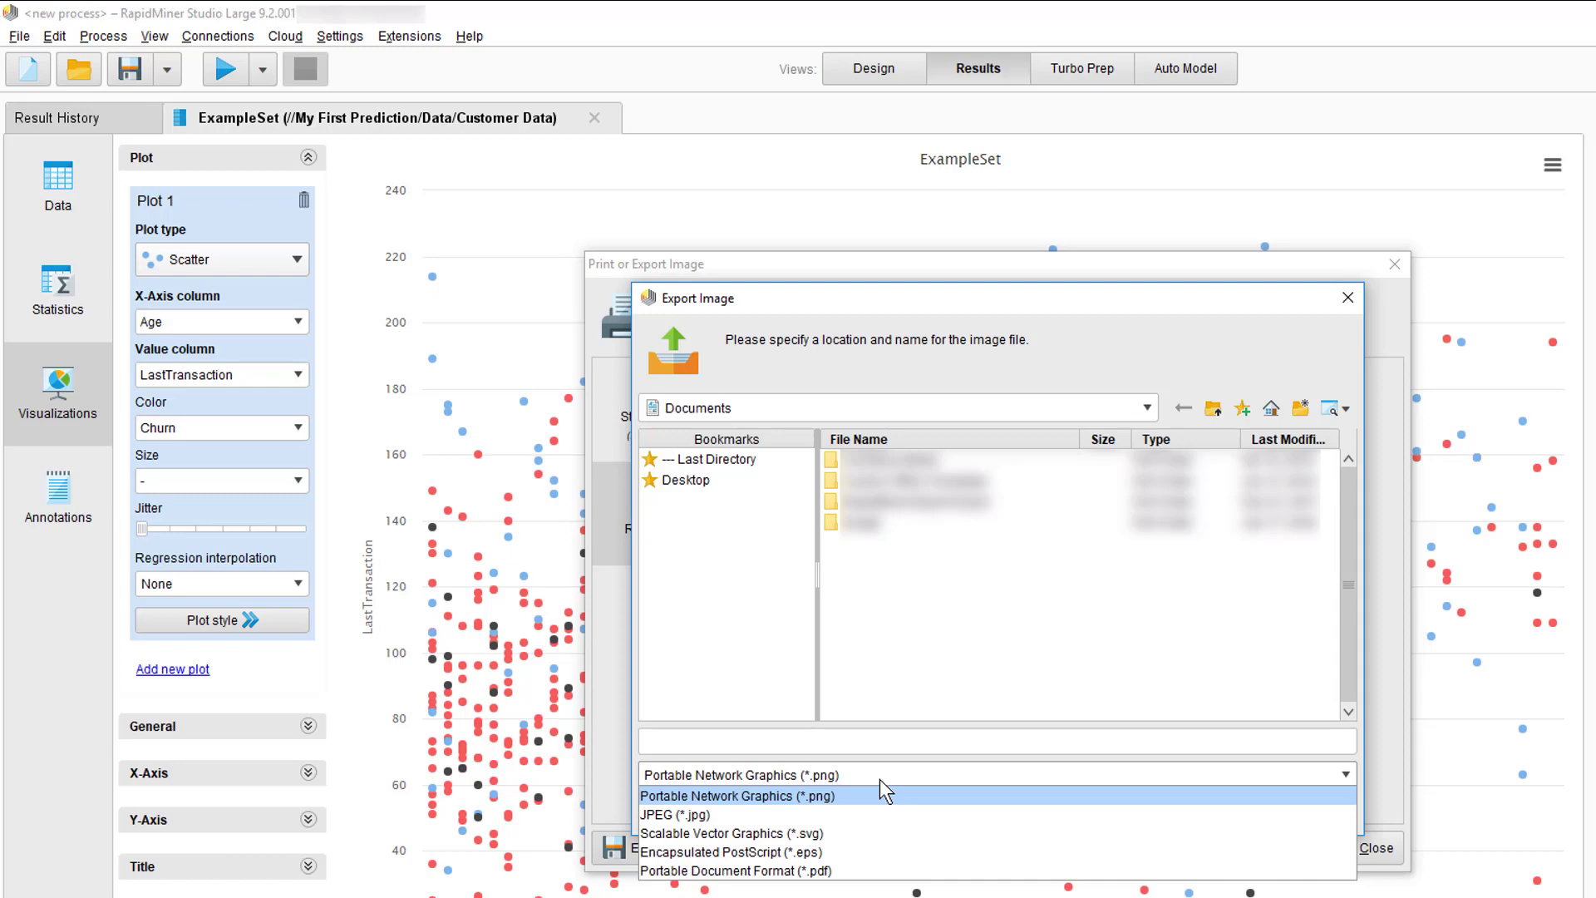
click(880, 779)
click(1311, 812)
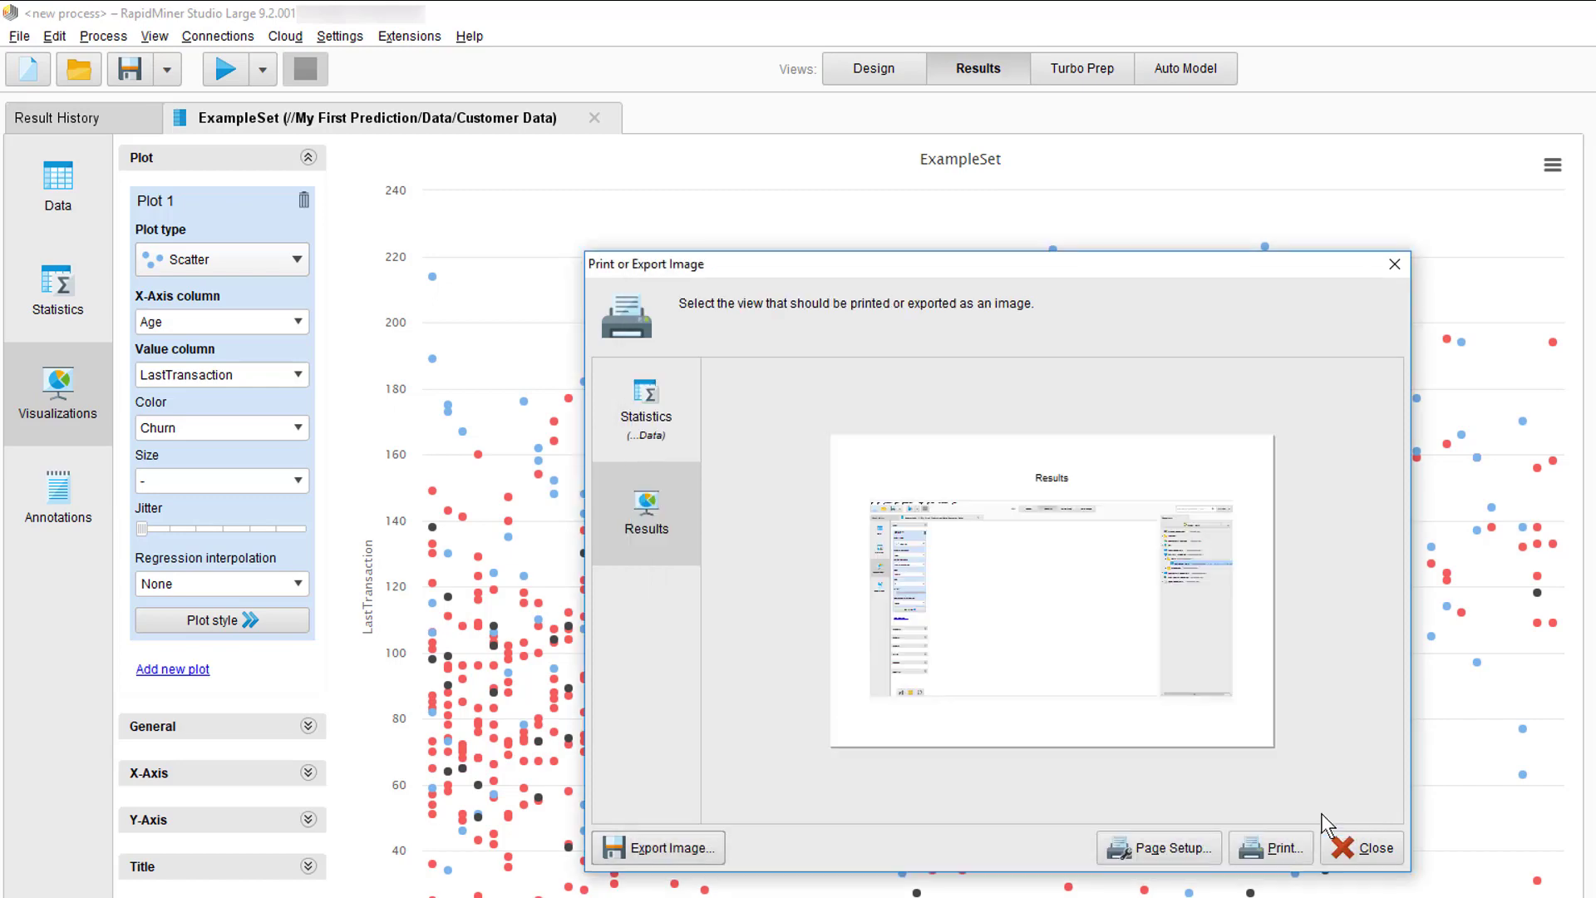